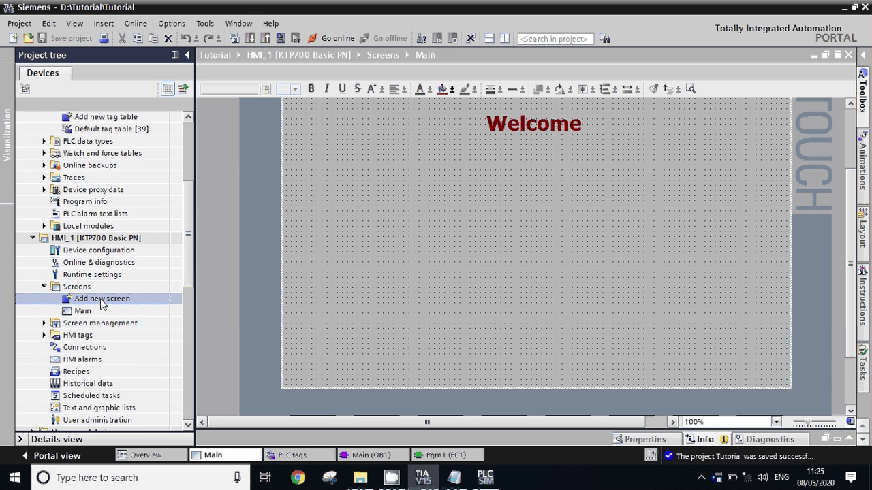
- Add a new screen to HMI_1 and rename it Status
double_click(101, 301)
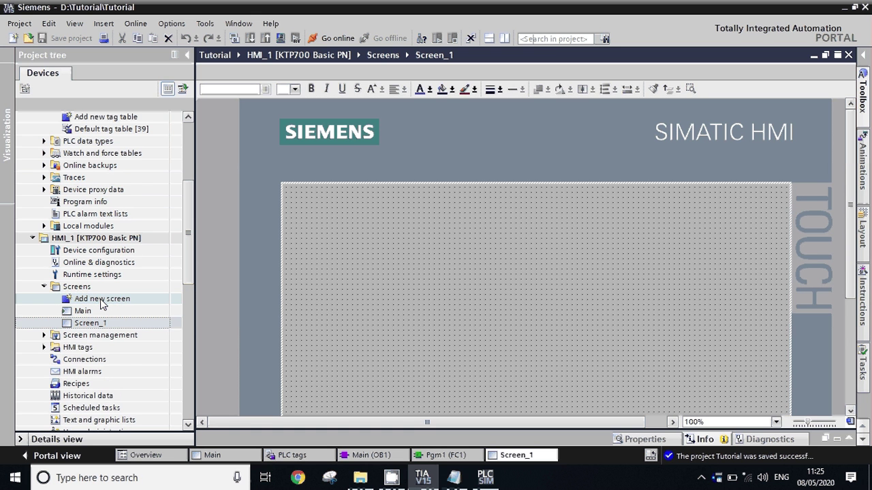
left_click(98, 324)
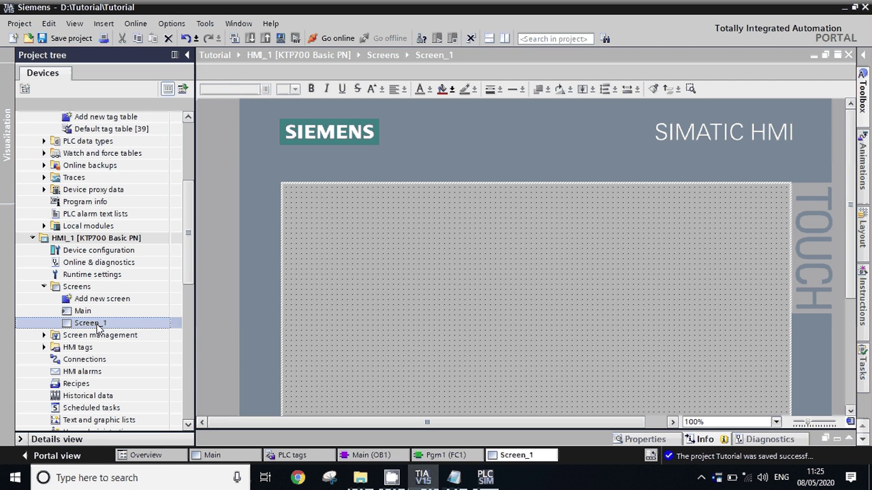
right_click(99, 327)
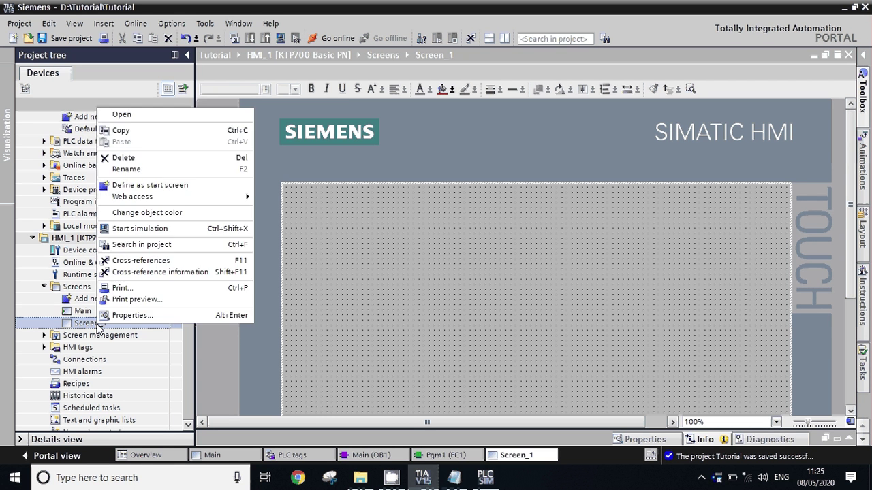
left_click(164, 169)
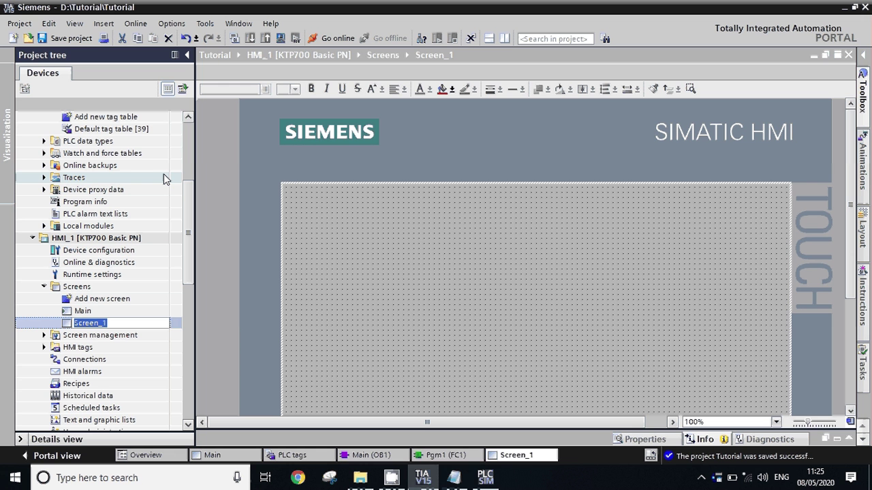
type("Stat")
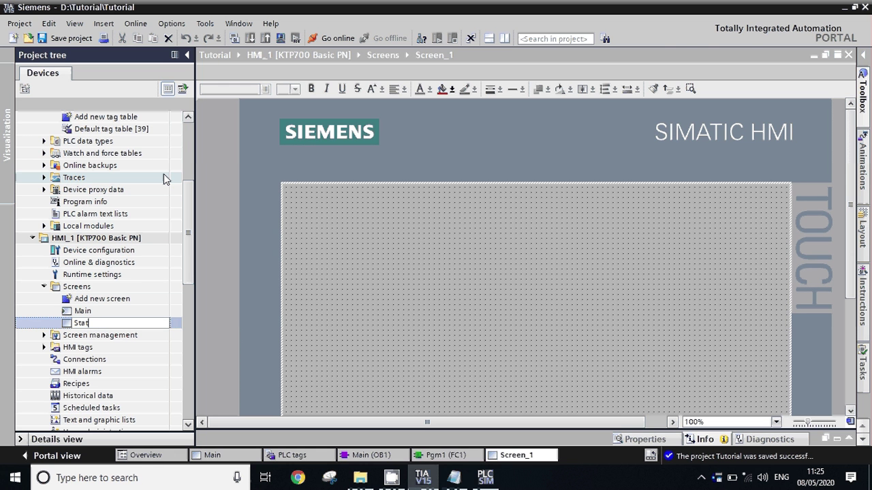
type("us")
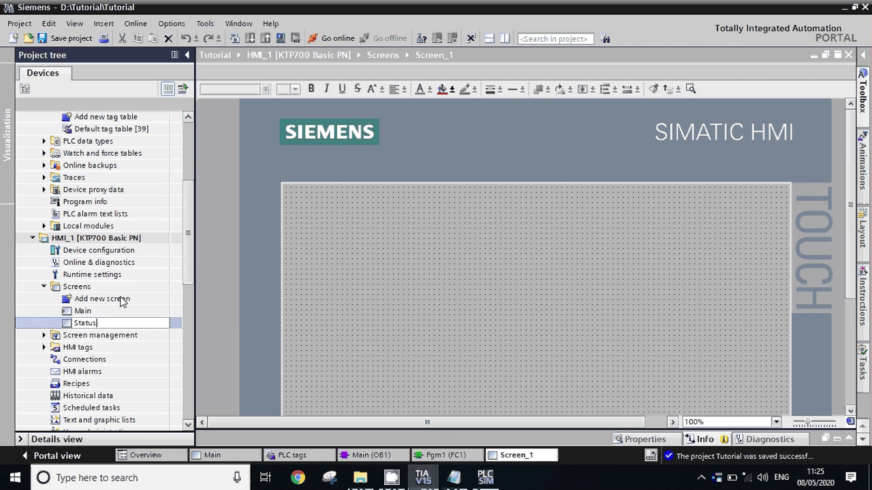
left_click(106, 312)
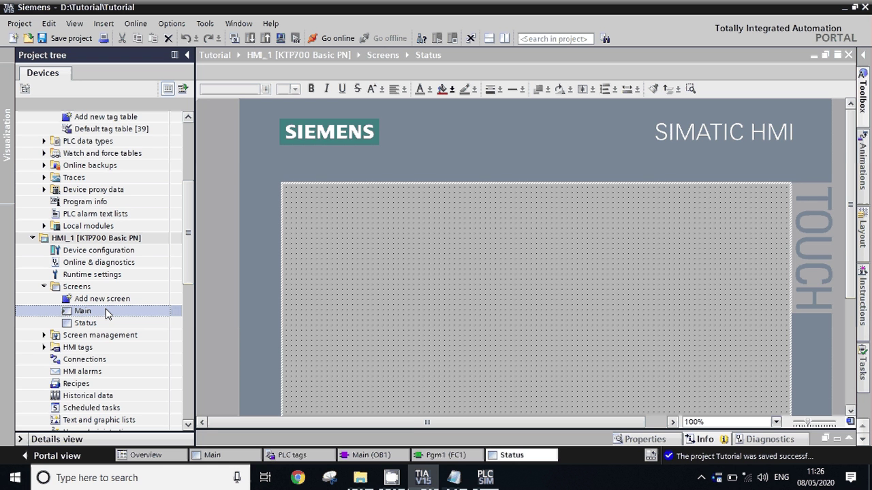
scroll(853, 238, "down", 3)
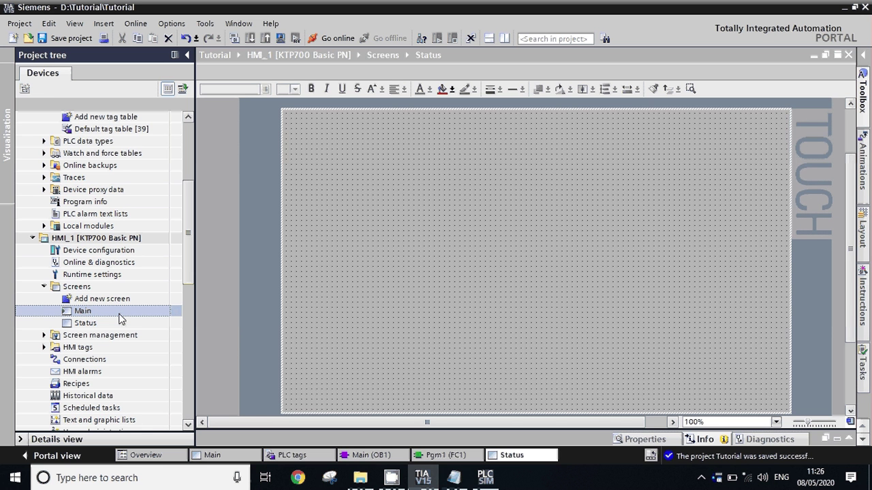
- Add a button labelled Next to the Main screen and place it, slightly enlarged, in that screen's lower right corner
double_click(86, 312)
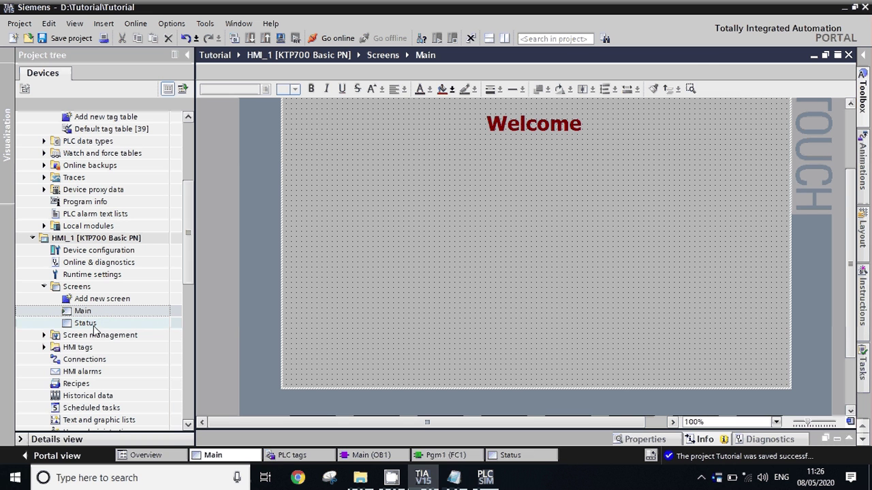
left_click(863, 87)
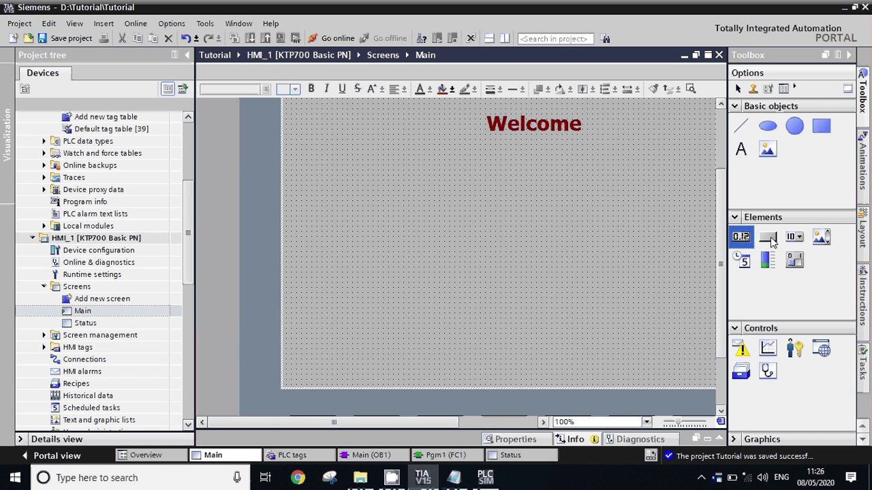
left_click(772, 242)
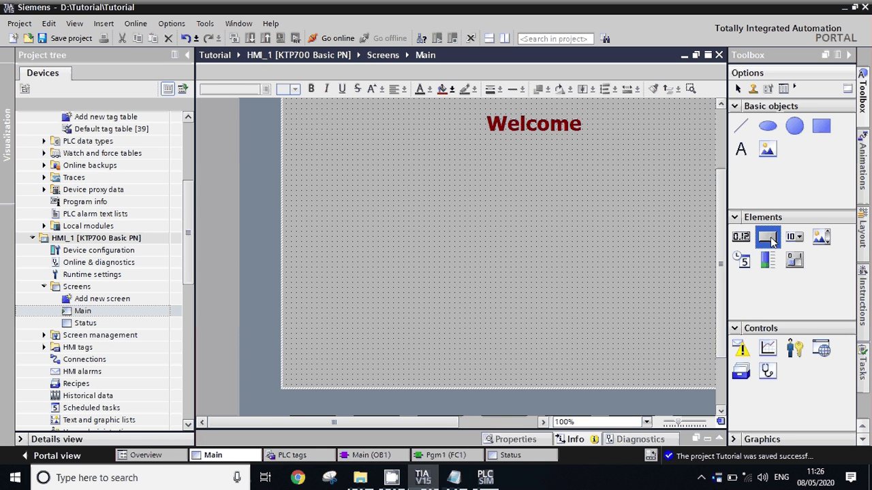
left_click(521, 254)
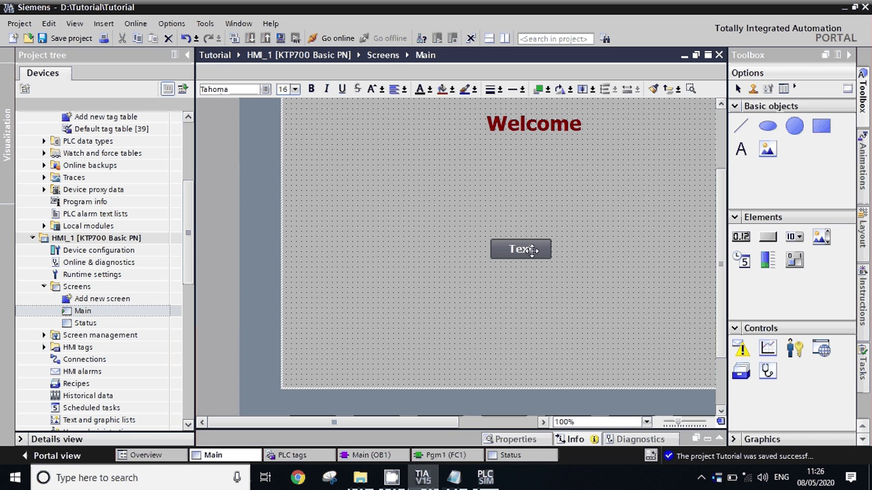
double_click(533, 250)
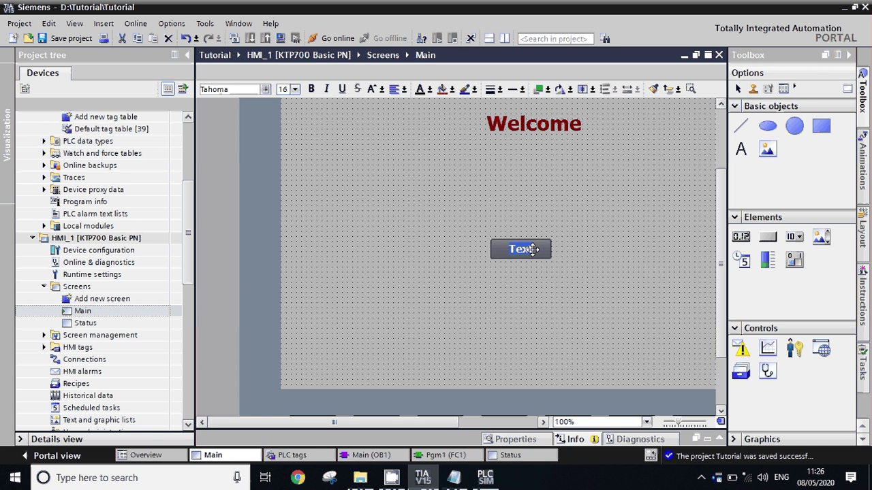
type("Next")
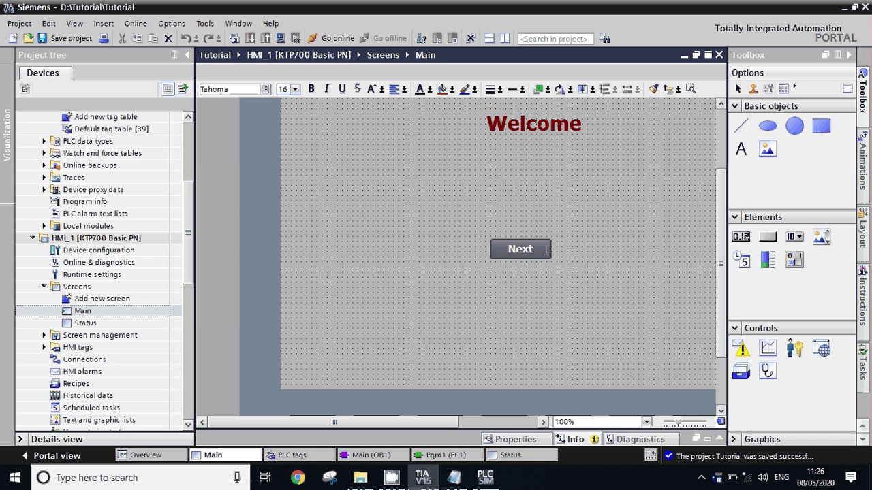
left_click(647, 170)
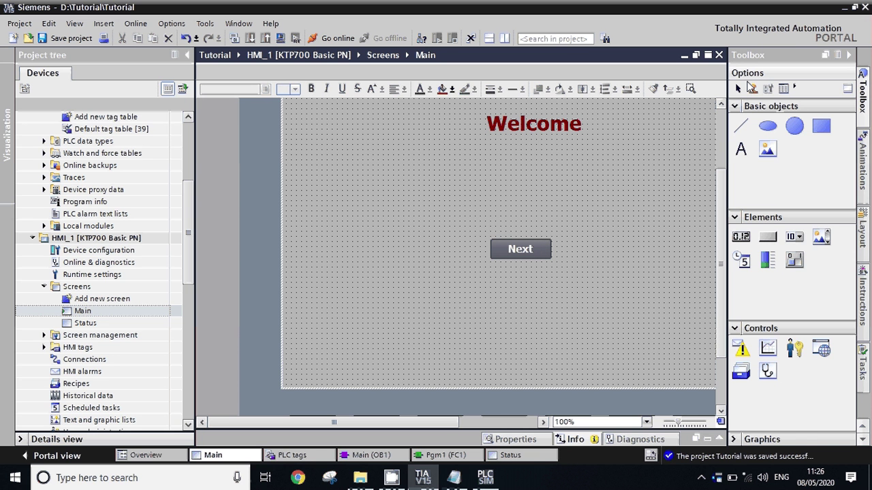
left_click(505, 250)
left_click_drag(698, 325, 764, 372)
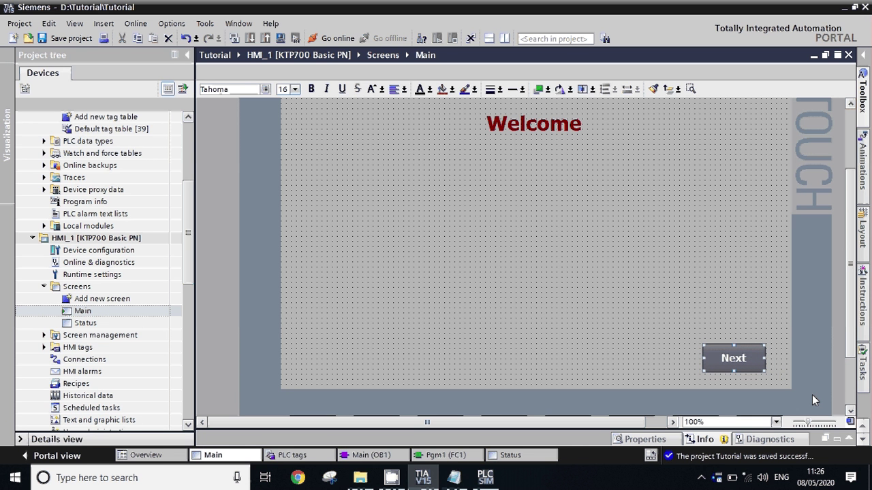
- Set the background fill pattern of the Next button to Solid in its appearance properties
left_click(849, 440)
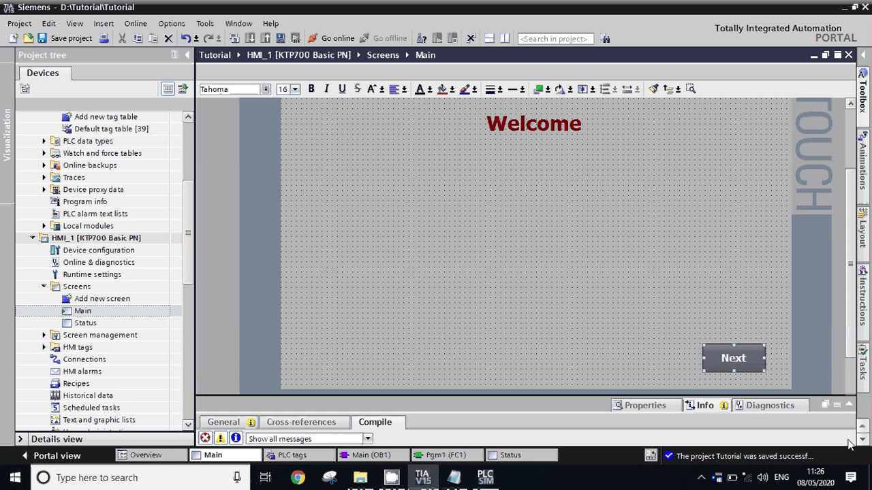
left_click_drag(647, 407, 647, 293)
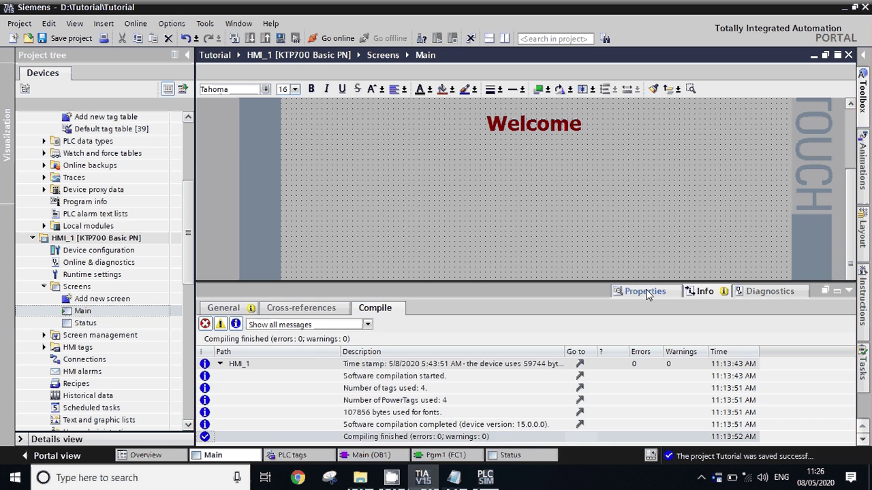
left_click(645, 291)
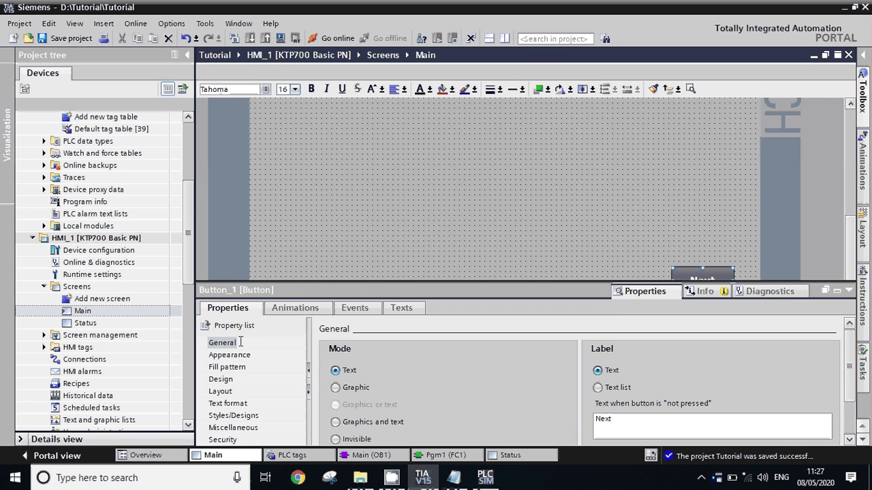
left_click(221, 379)
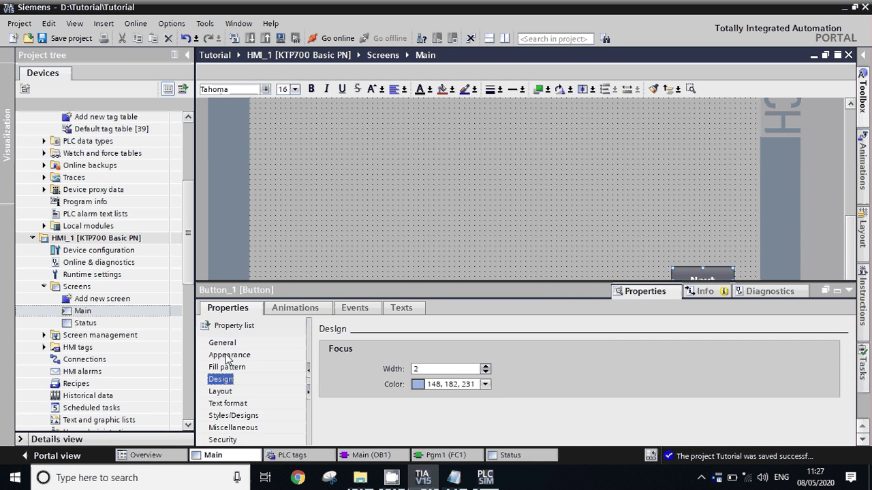
left_click(228, 356)
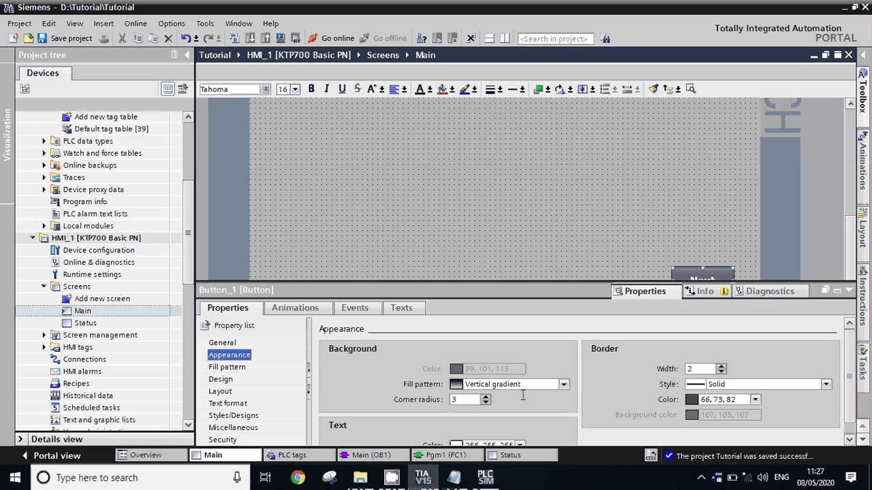
left_click(563, 384)
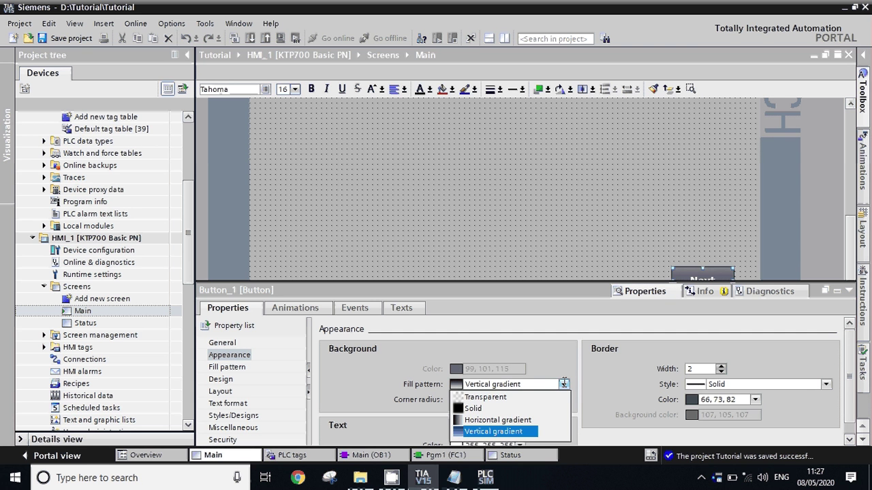
left_click(563, 384)
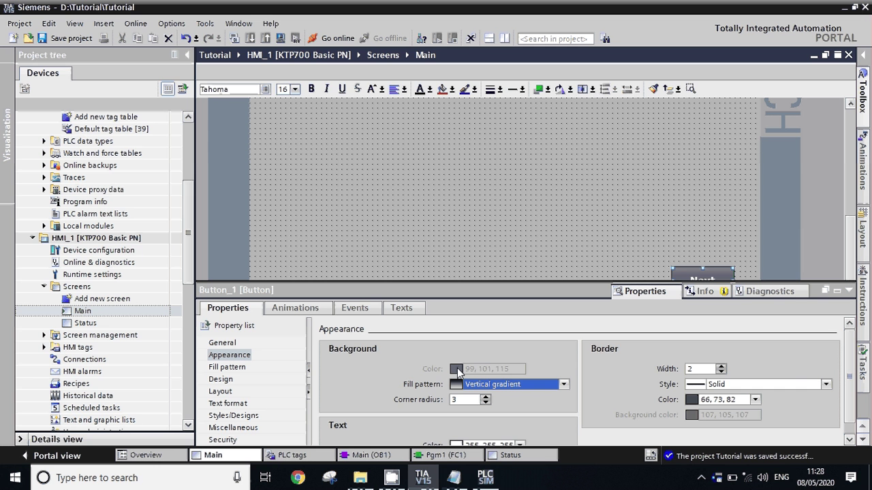
left_click(850, 441)
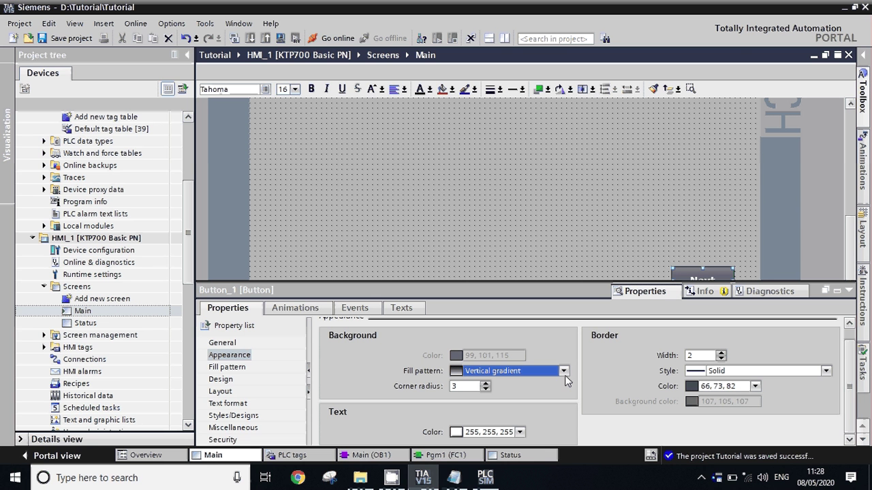
left_click(564, 371)
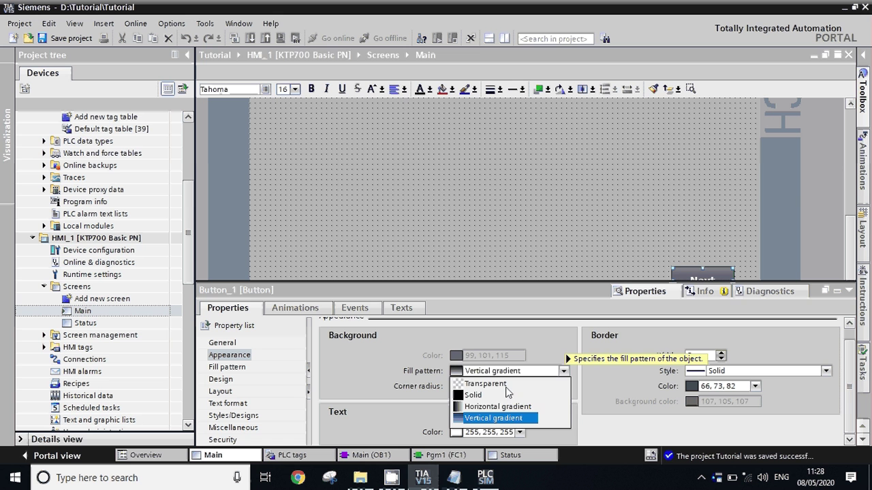
left_click(455, 361)
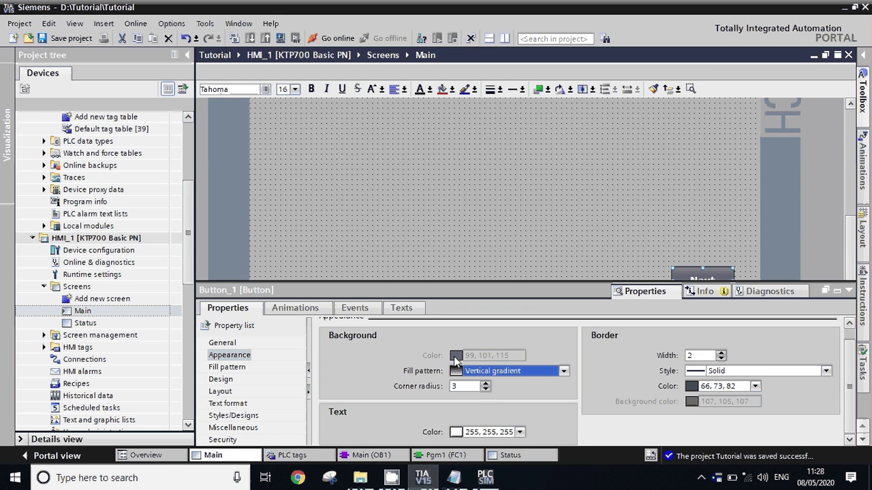
key("Up")
key("Up")
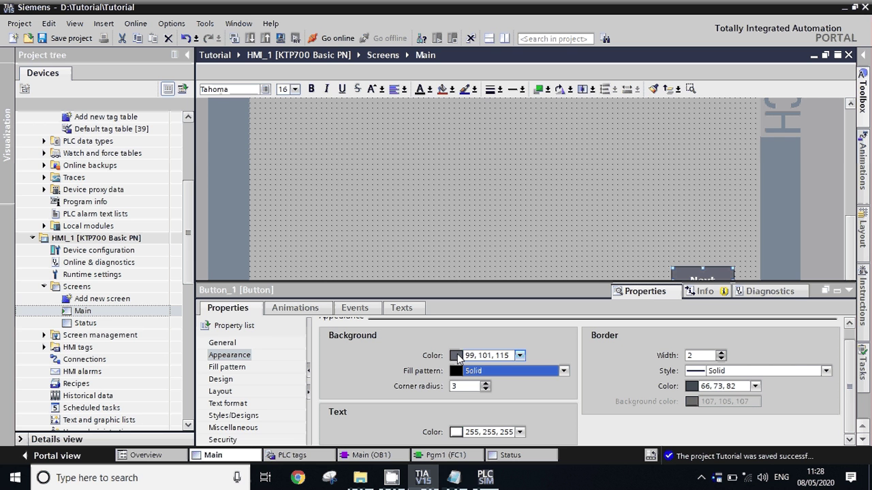
- Set the Next button's background color to turquoise (49, 207, 206)
left_click(458, 358)
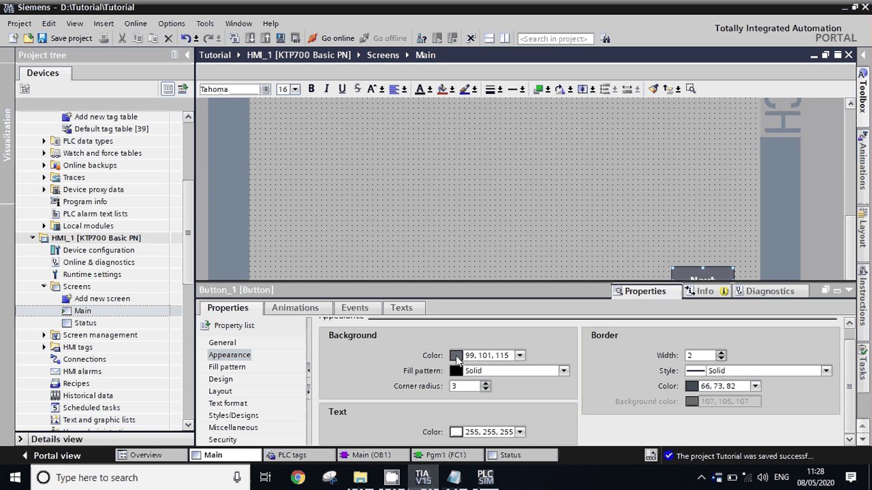
left_click(518, 355)
left_click(521, 358)
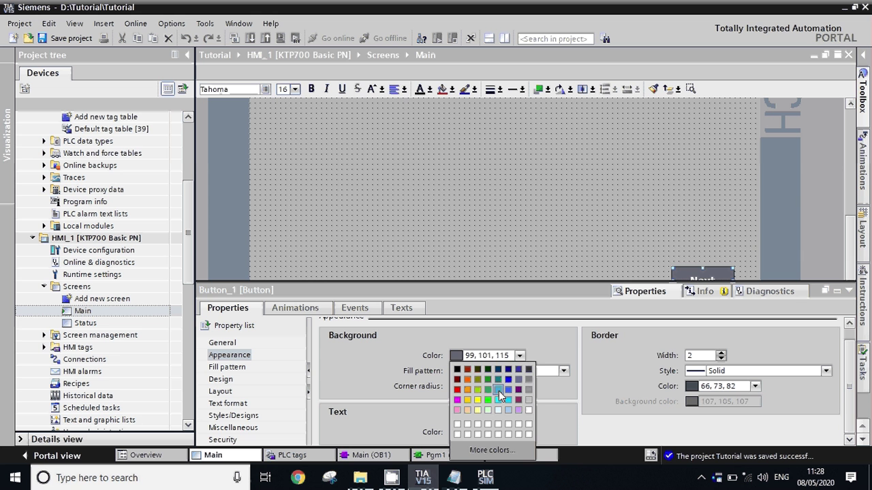
left_click(499, 391)
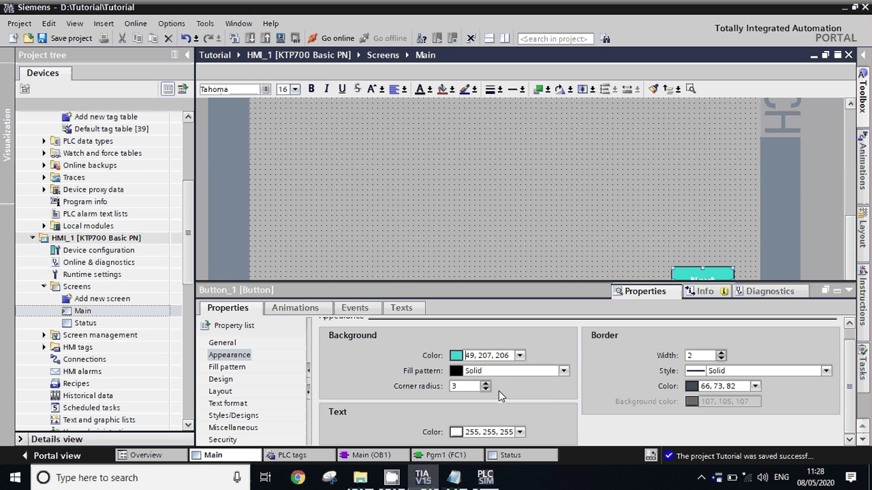
- Set the Next button's text color to black (0, 0, 0) and collapse its properties
left_click(519, 433)
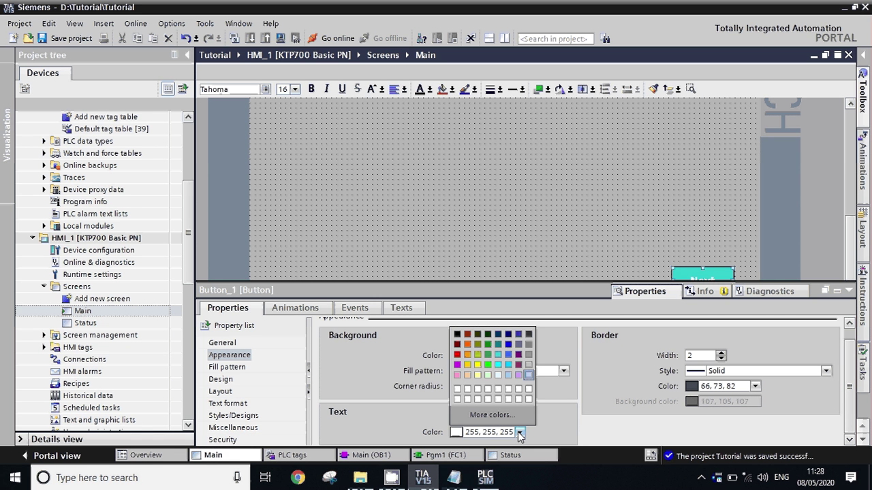
left_click(458, 335)
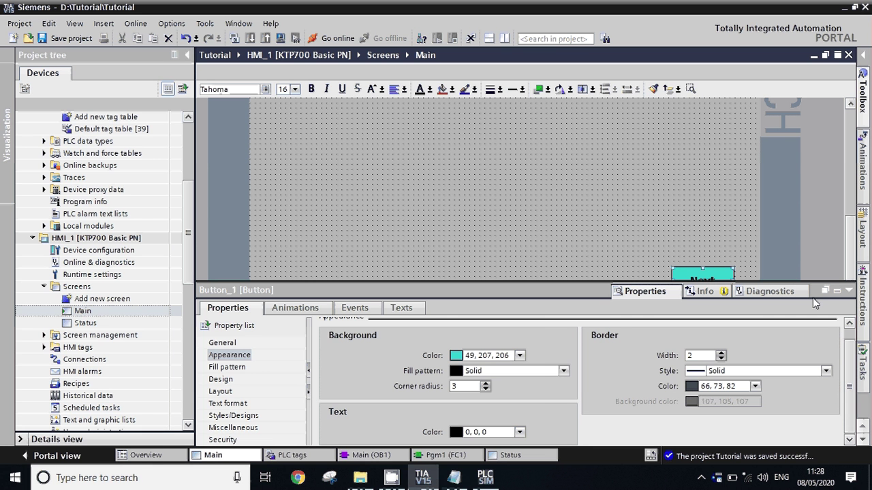
left_click(848, 291)
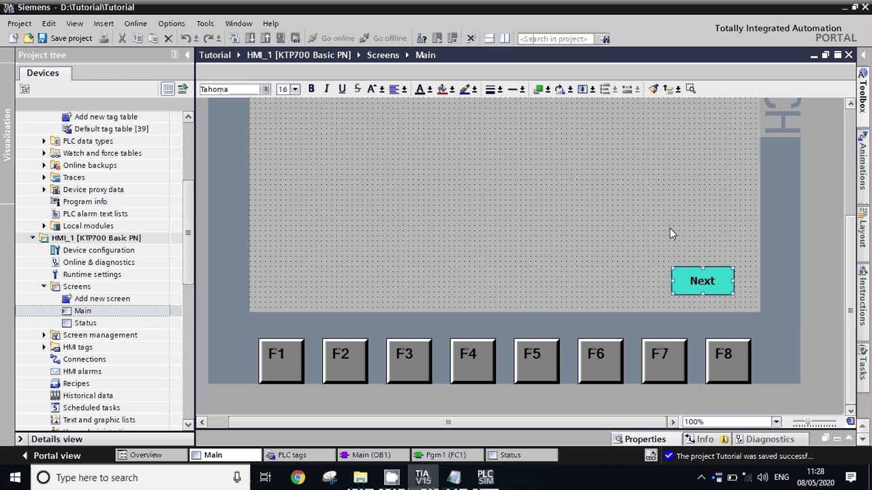
left_click(696, 275)
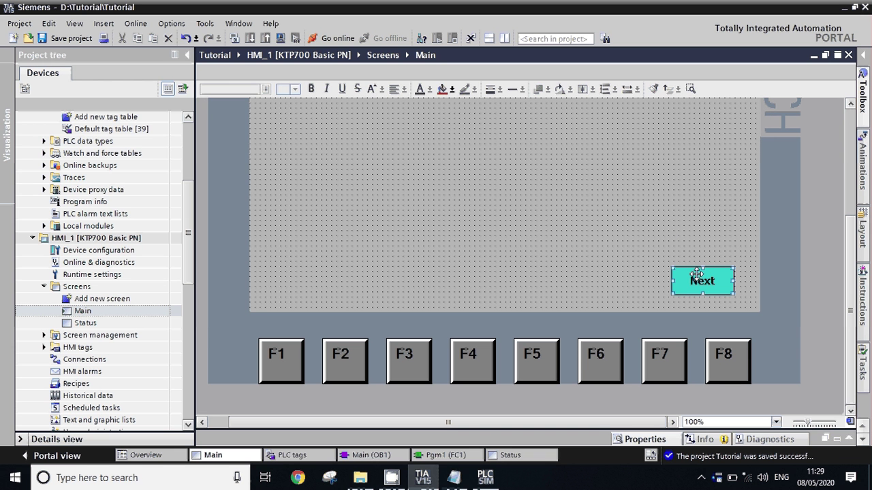
double_click(696, 275)
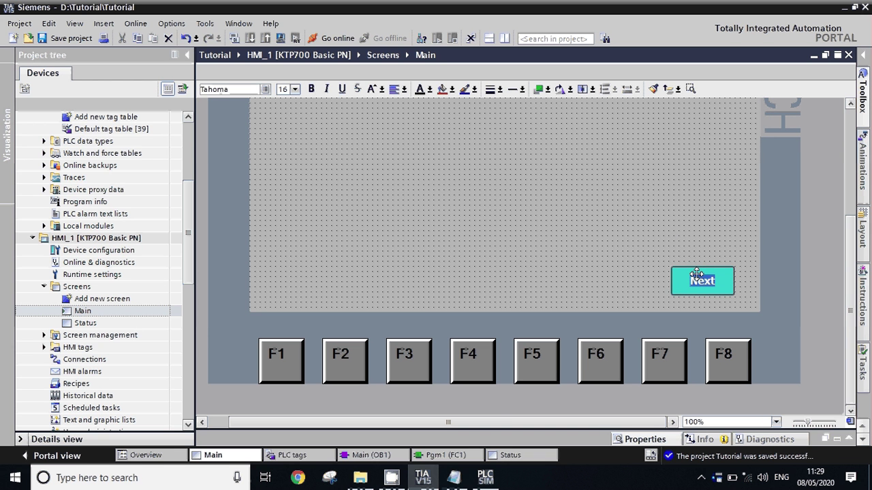
key("Escape")
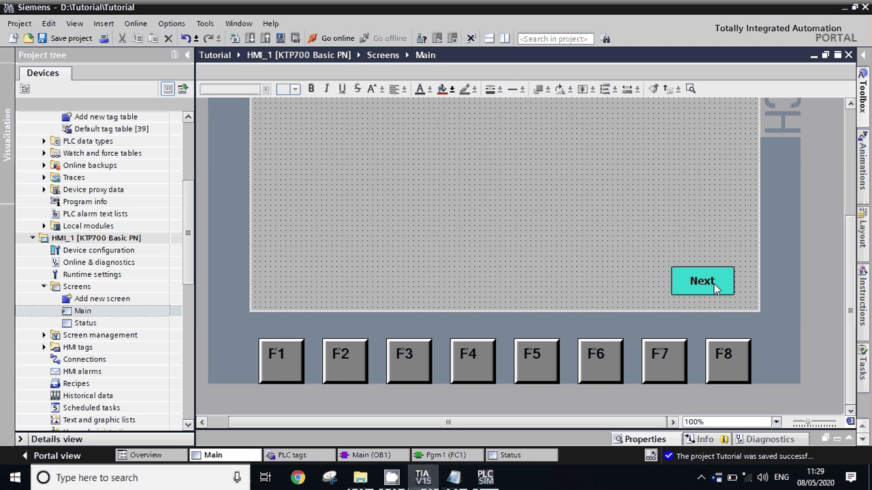
- Assign the ActivateScreen function to the Press event of the Next button
left_click(715, 288)
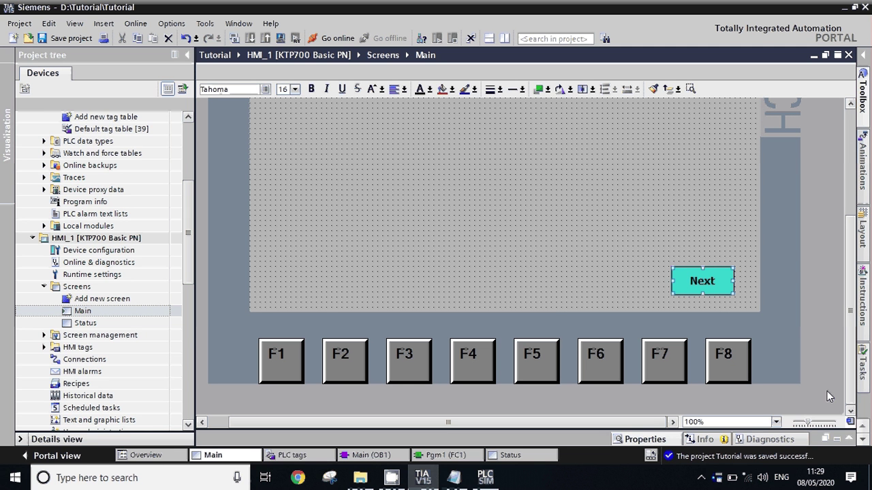
left_click(849, 439)
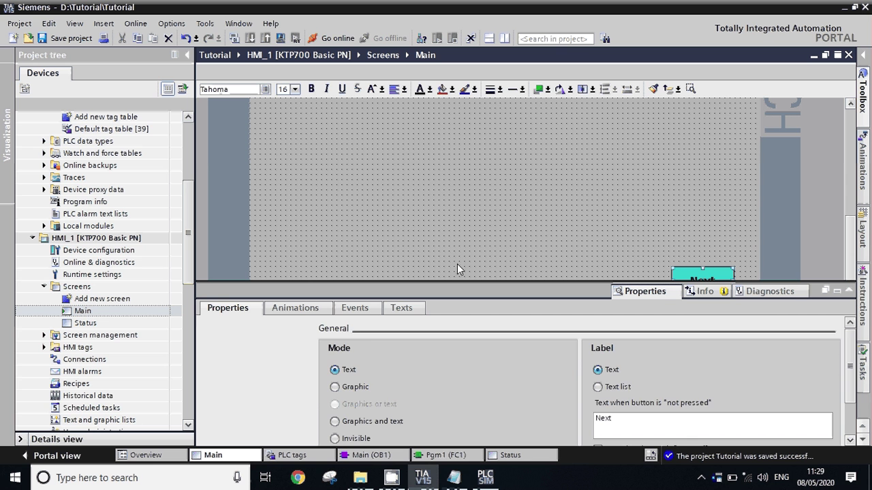
left_click(355, 307)
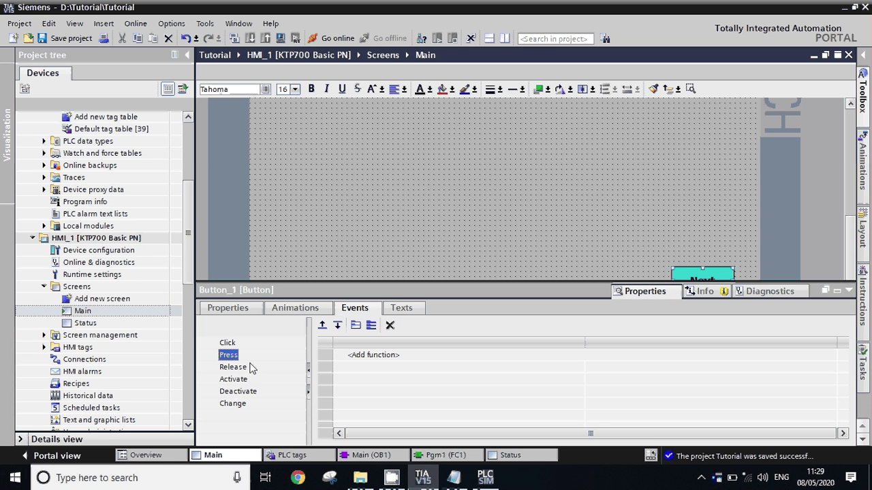
left_click(374, 355)
type("ac")
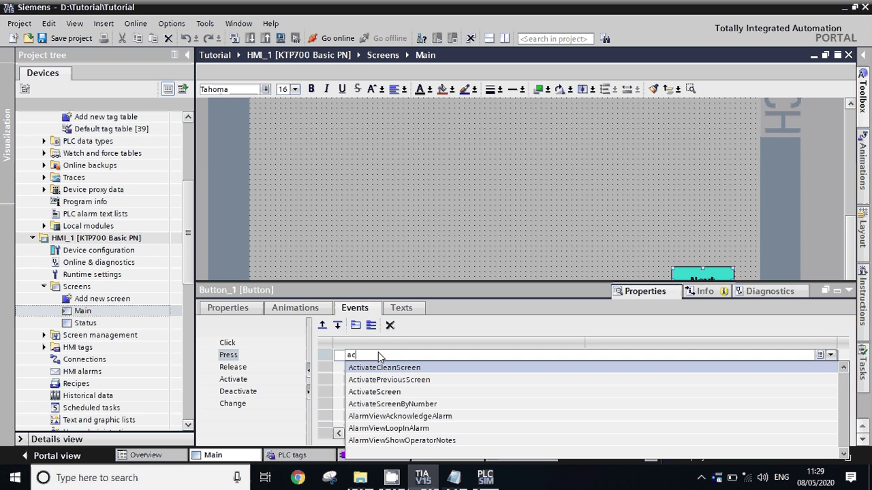
type("tivateScreen")
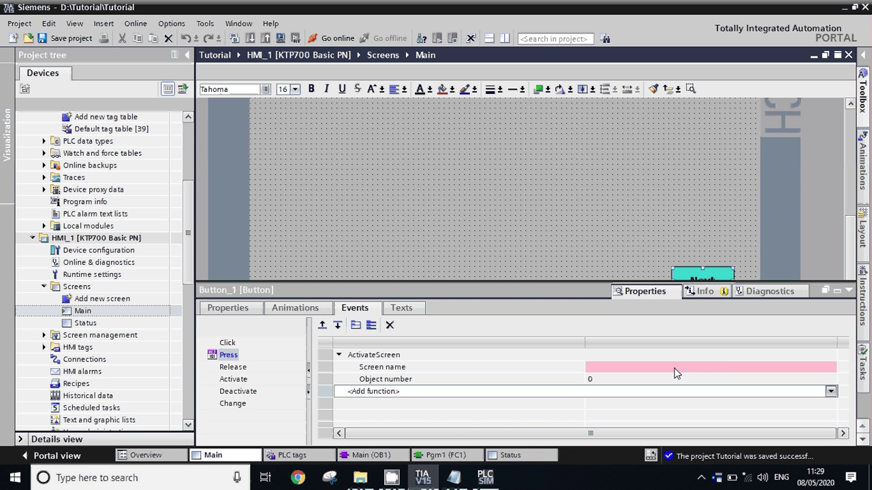
- Set the ActivateScreen function's screen name to Status and collapse the button's properties
left_click(727, 369)
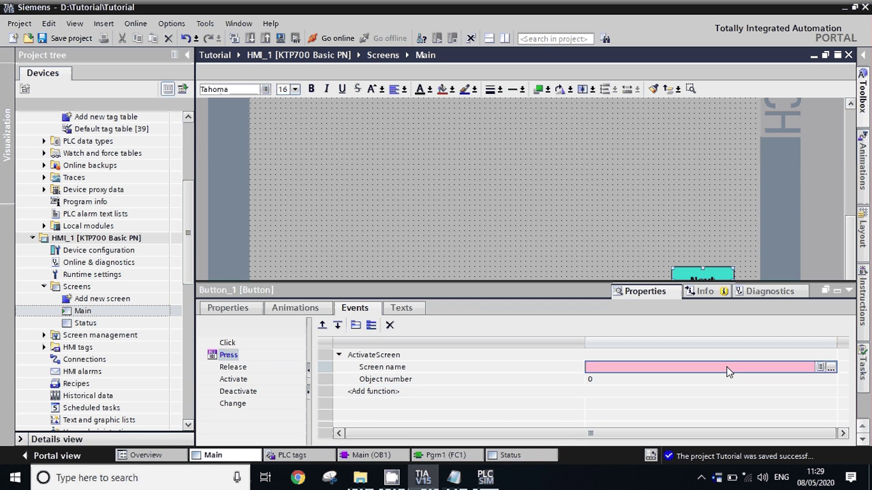
left_click(831, 368)
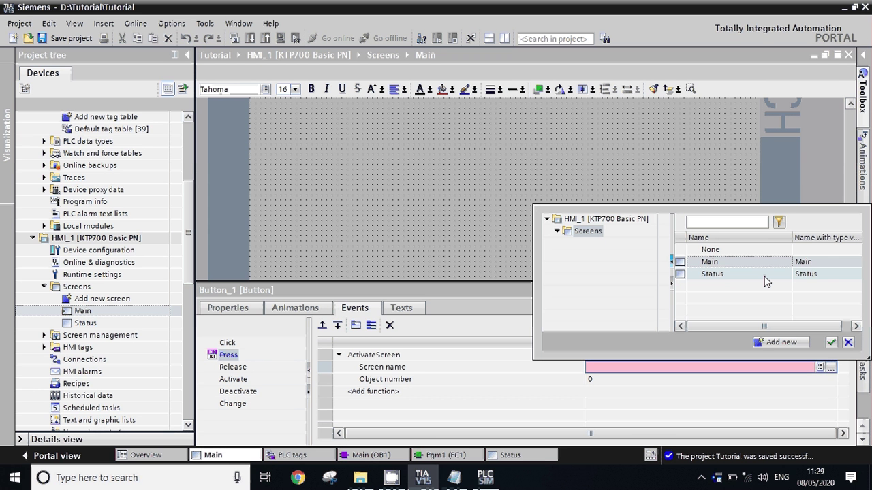
left_click(730, 280)
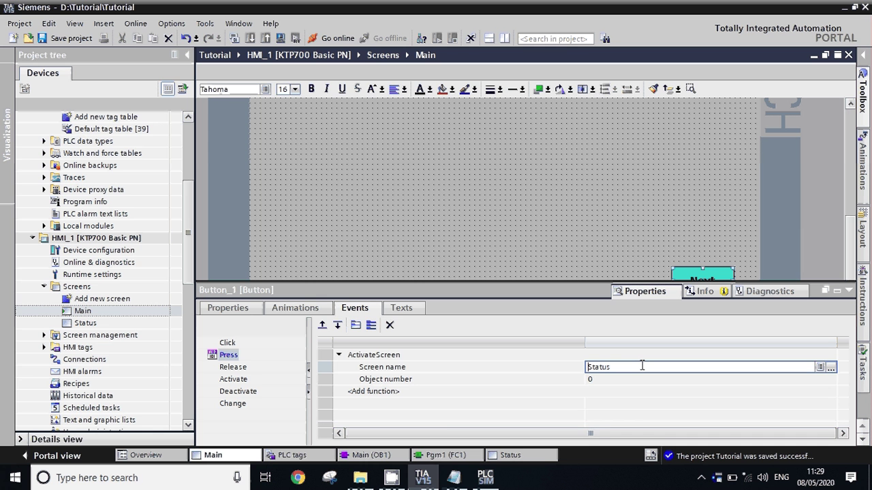
left_click(848, 292)
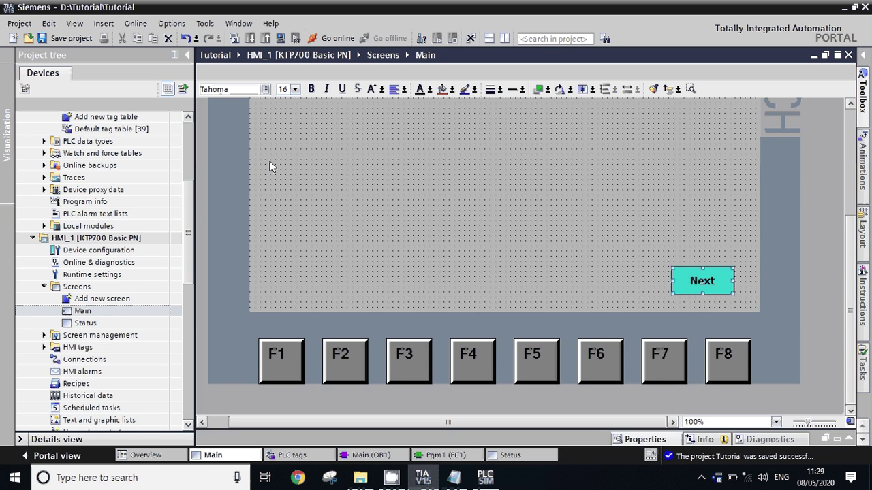
- Open the Status screen and add a text field reading Status in that screen's upper left corner
left_click(86, 325)
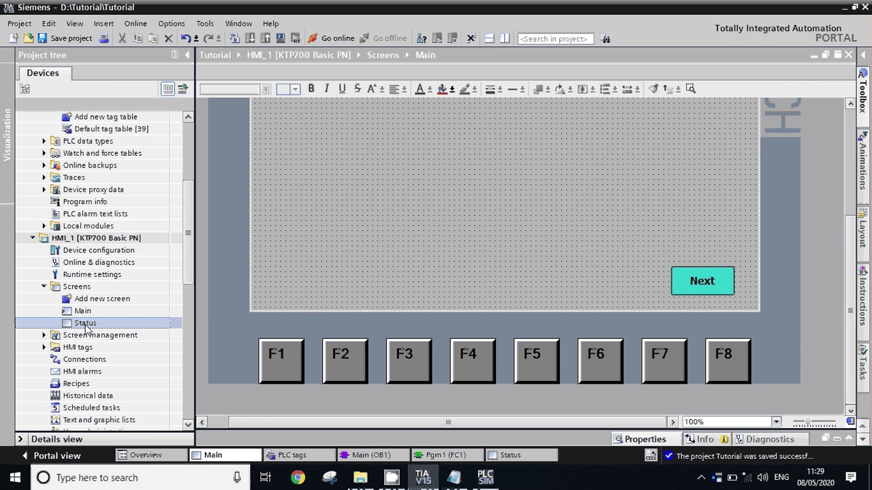
double_click(86, 324)
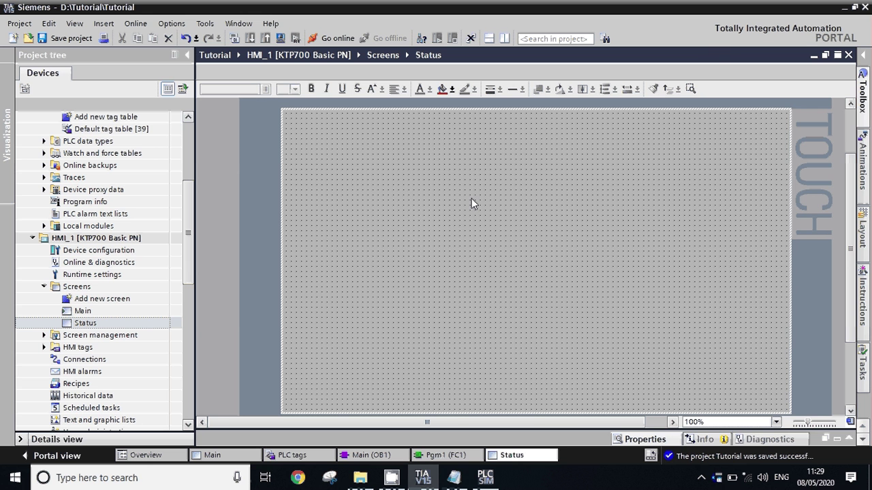
left_click(864, 95)
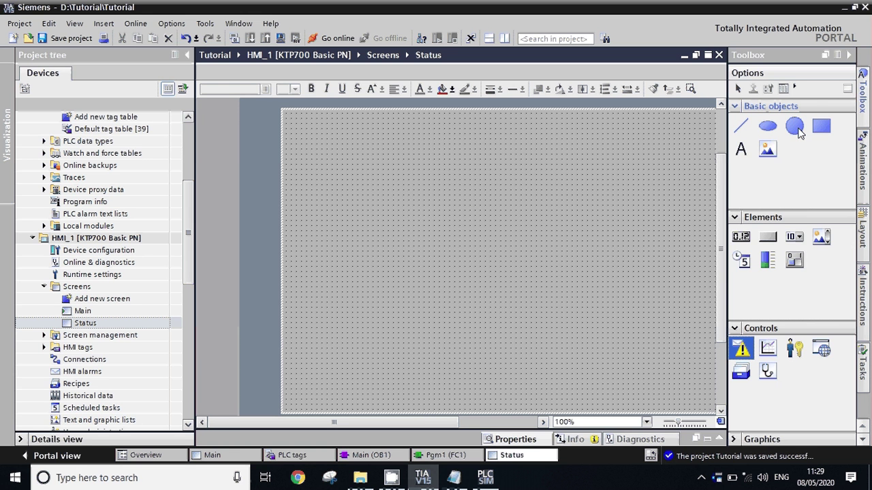
left_click(741, 149)
left_click_drag(740, 151, 303, 118)
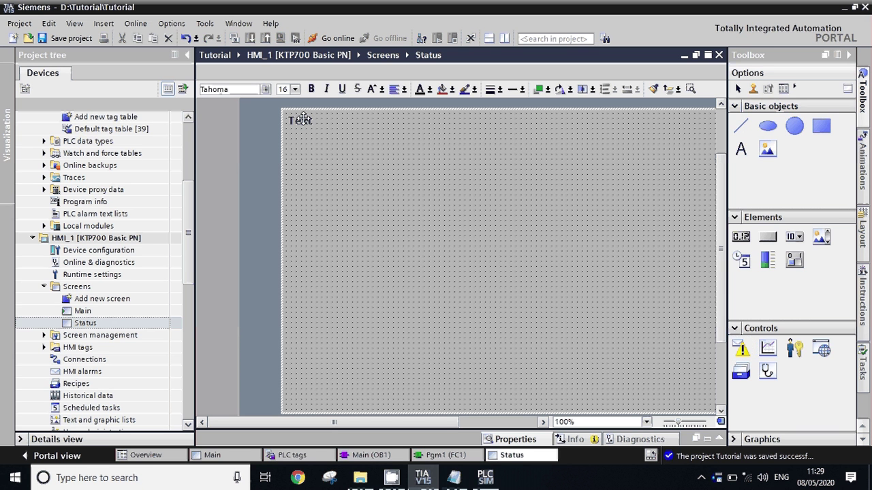
type("S")
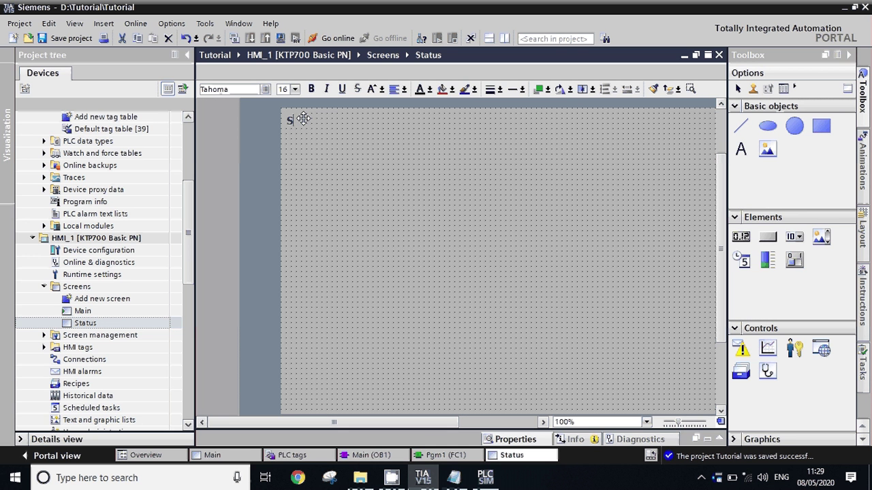
type("tatus")
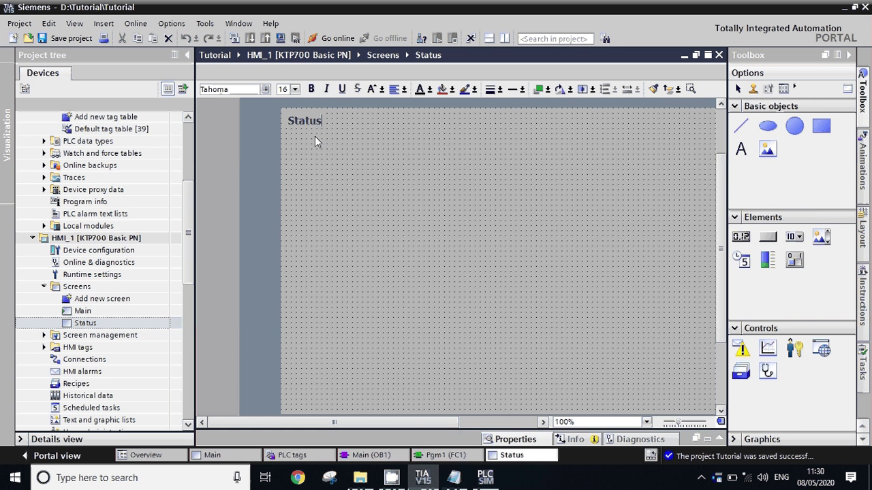
key("Escape")
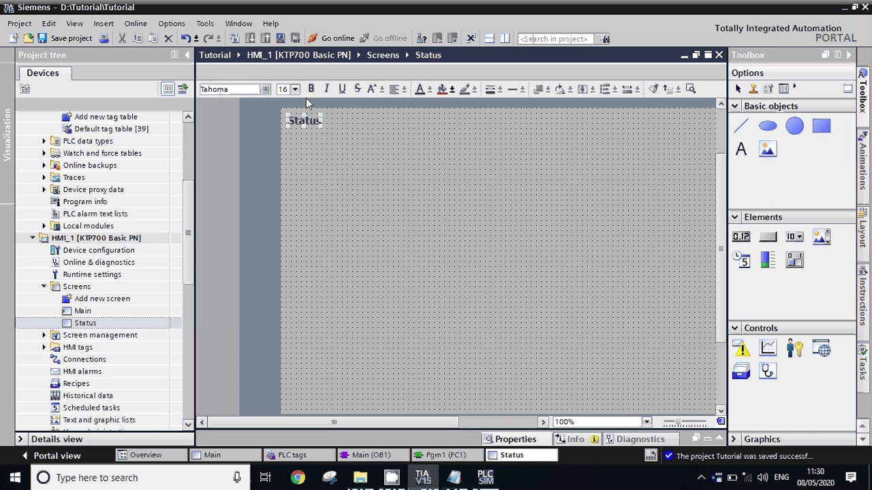
- Format the Status heading with font size 25, bold and underlined
left_click(295, 89)
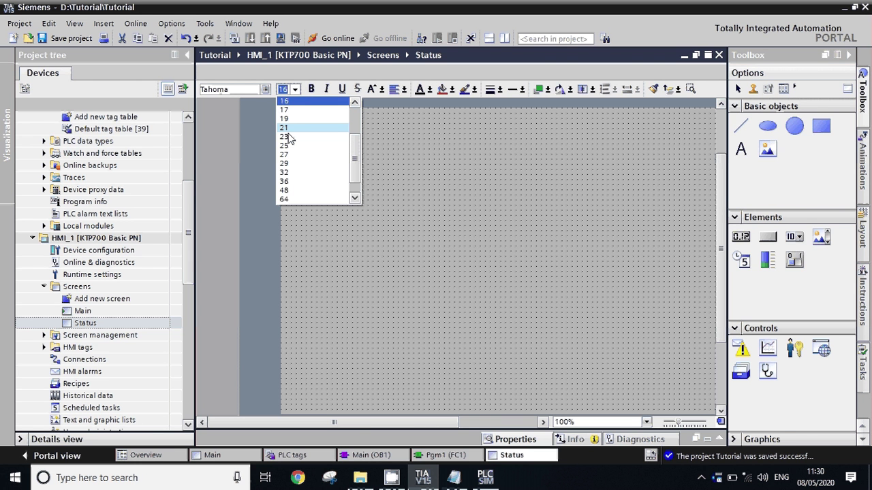
left_click(285, 145)
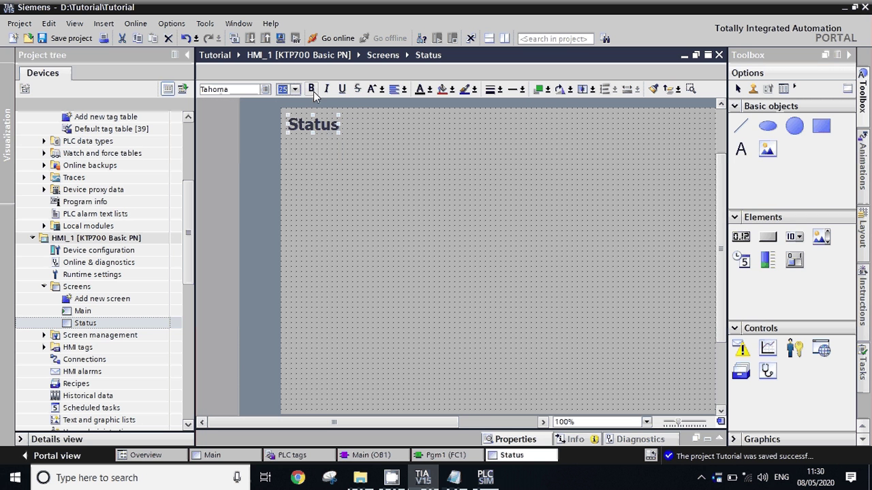
left_click(312, 89)
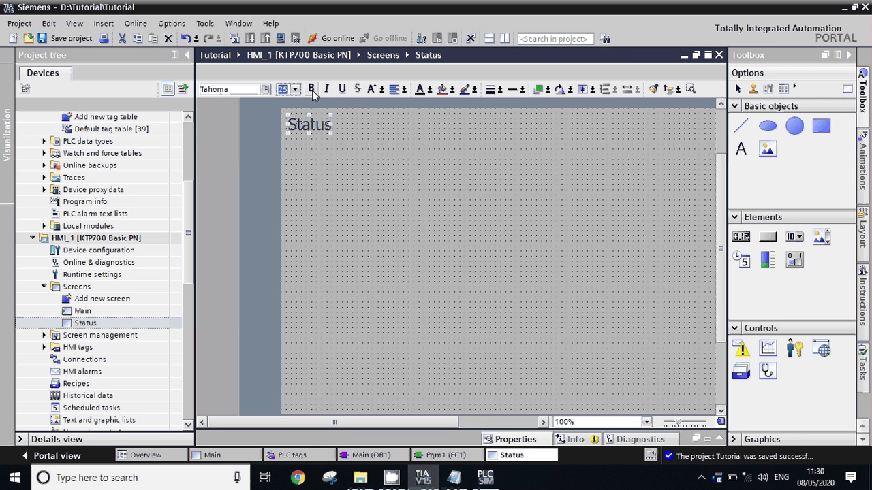
left_click(312, 91)
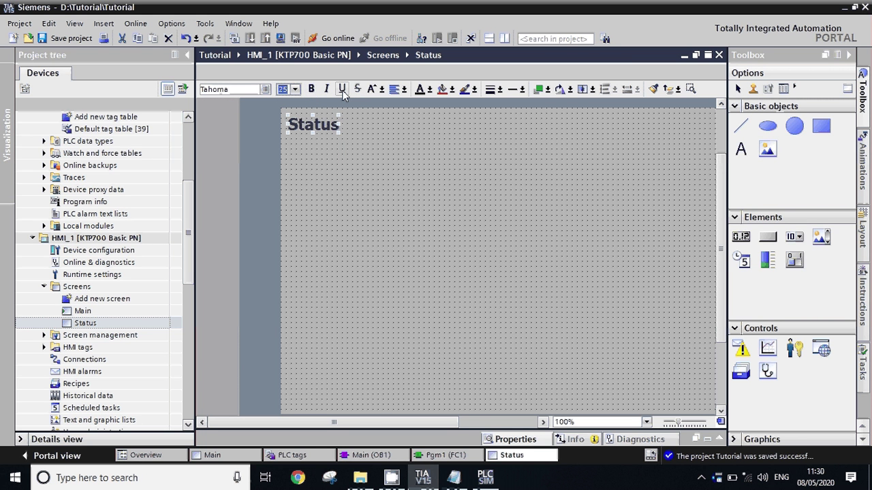
left_click(343, 91)
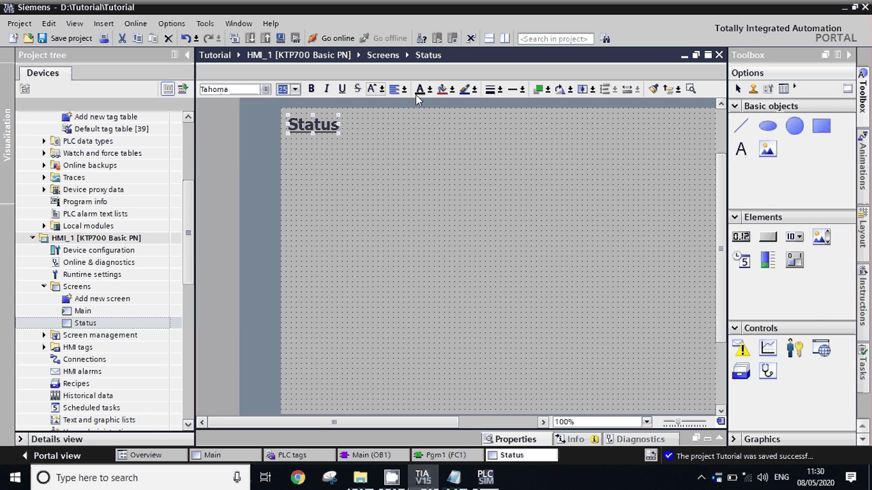
- Try yellow as the Status heading's text color, settle on red, and center the heading across the screen's width
left_click(429, 89)
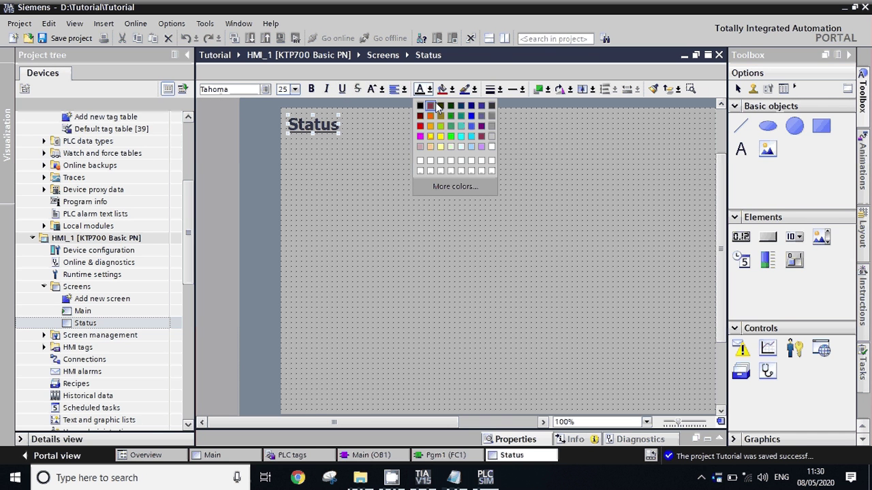
left_click(440, 136)
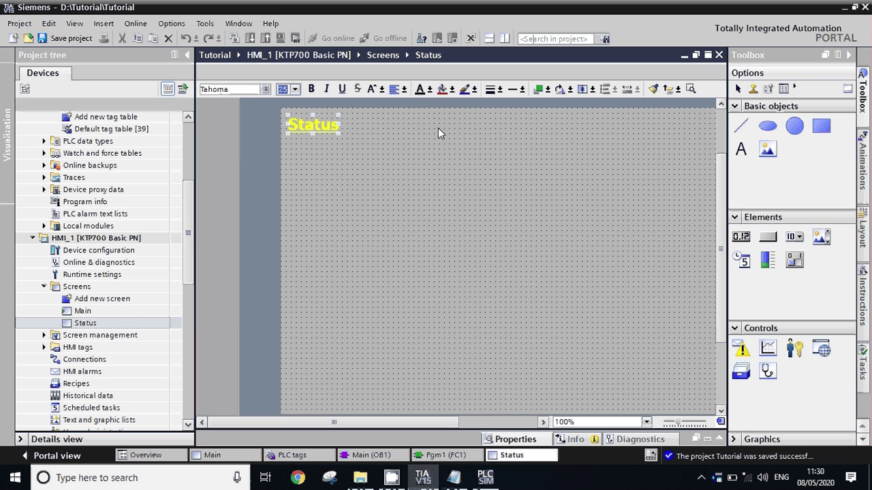
left_click(429, 89)
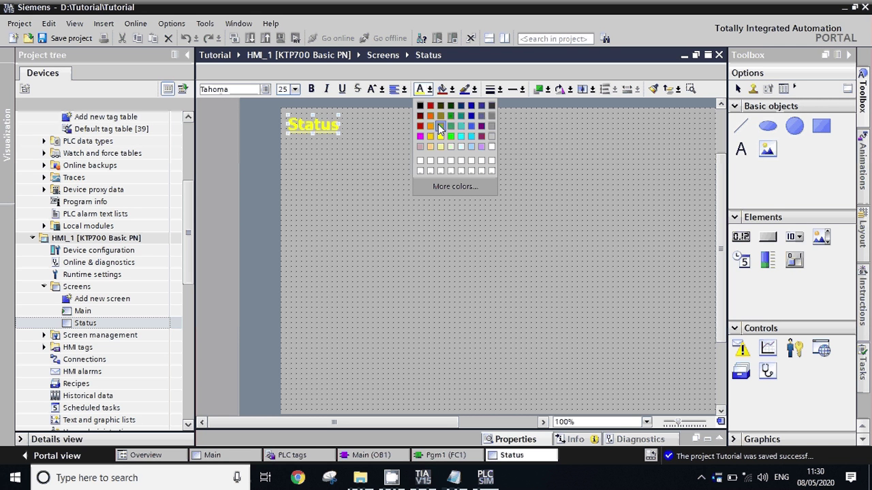
left_click(438, 126)
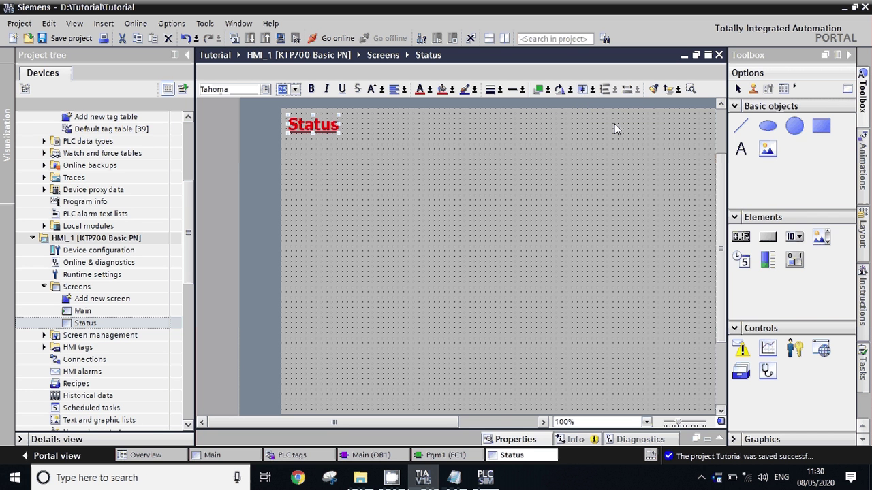
left_click(592, 89)
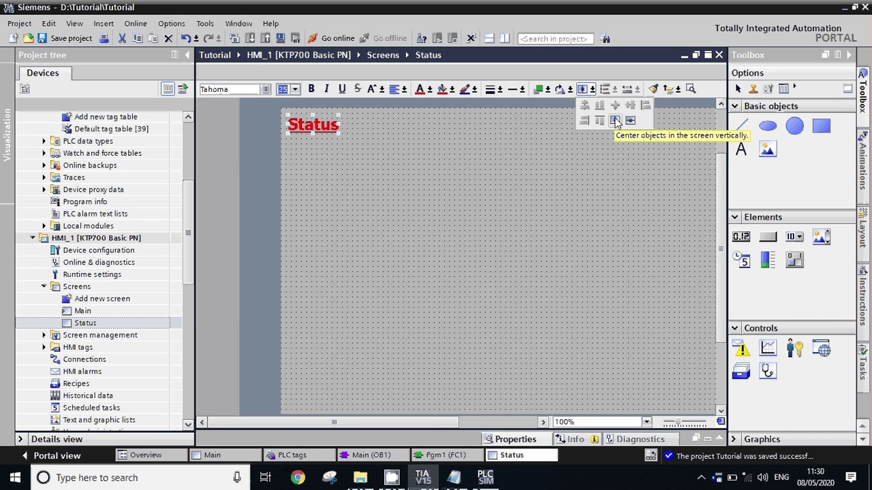
left_click(615, 121)
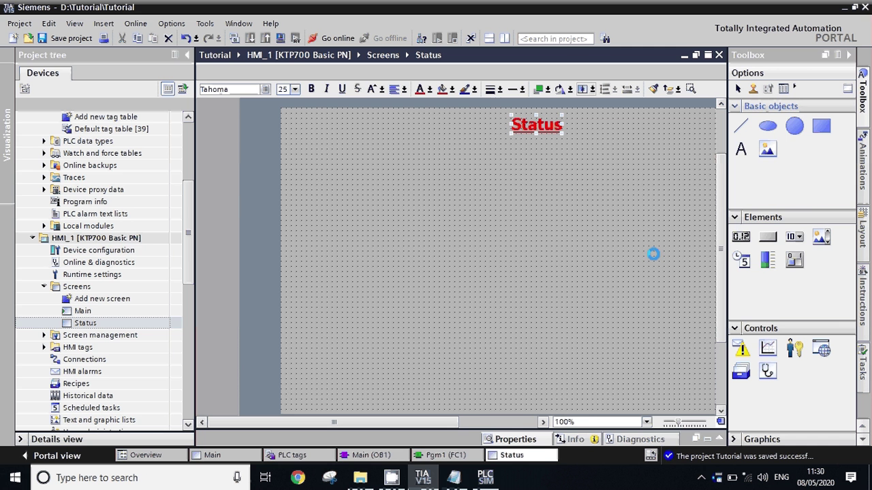
- Add a button labelled Momentory on the left part of the Status screen, below the heading
scroll(713, 248, "down", 1)
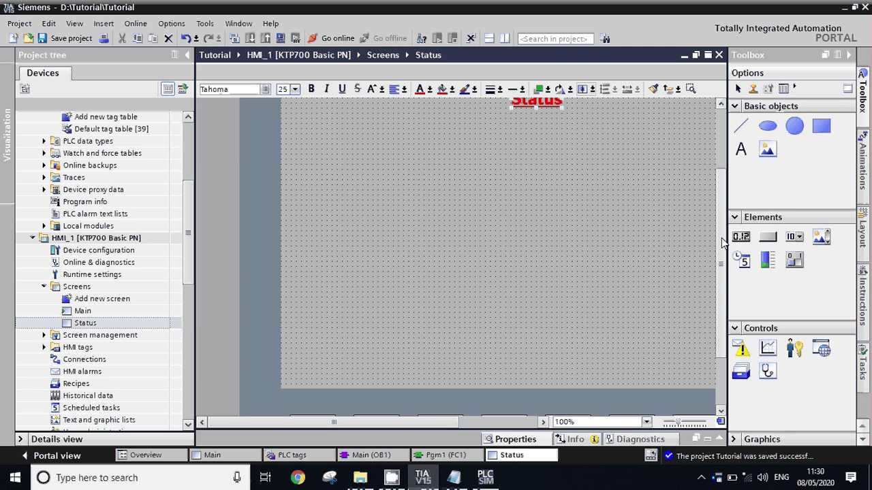
scroll(723, 243, "up", 1)
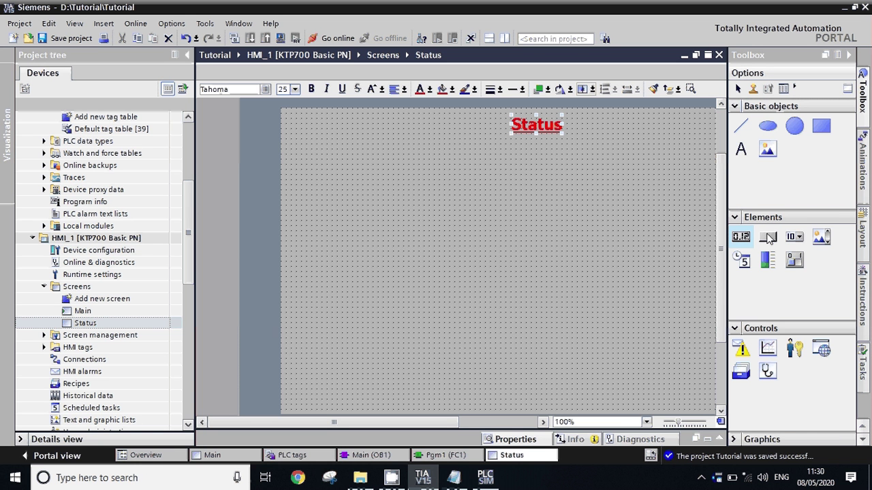
left_click(767, 237)
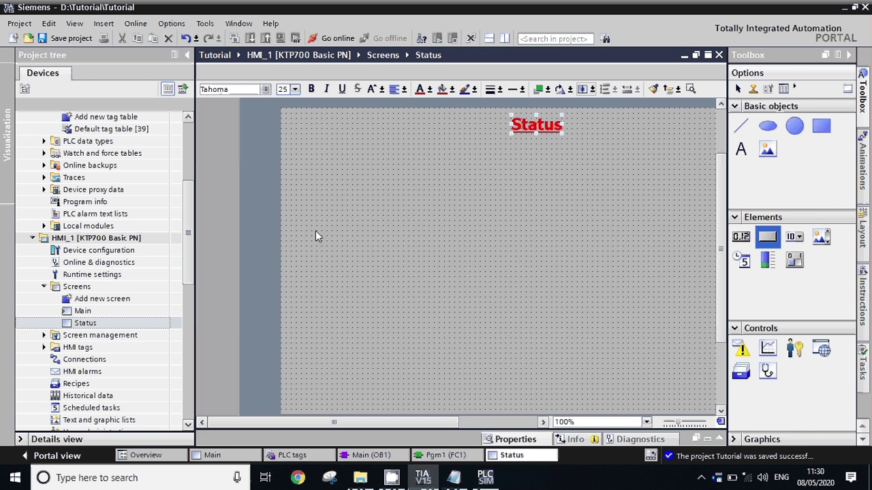
left_click(365, 240)
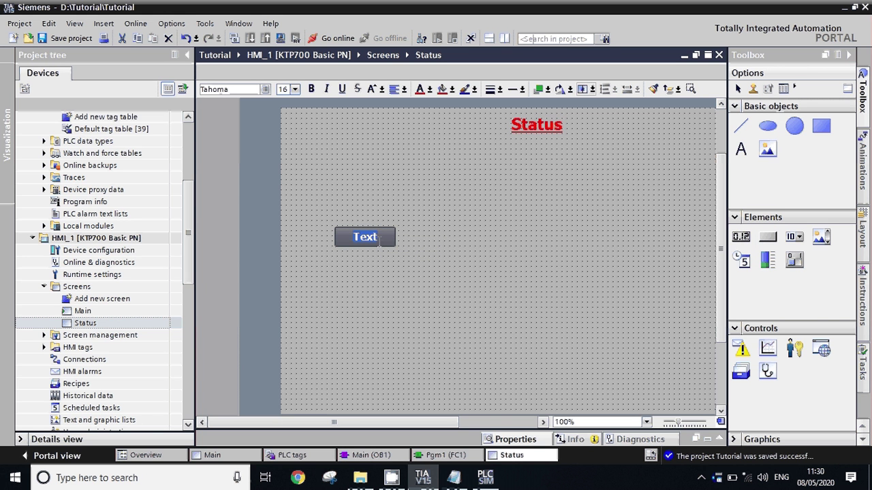
key("Delete")
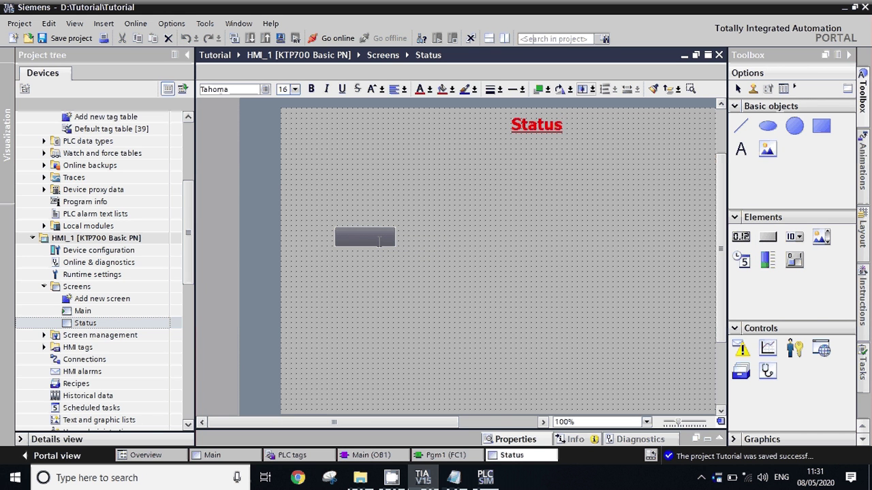
type("Momentory")
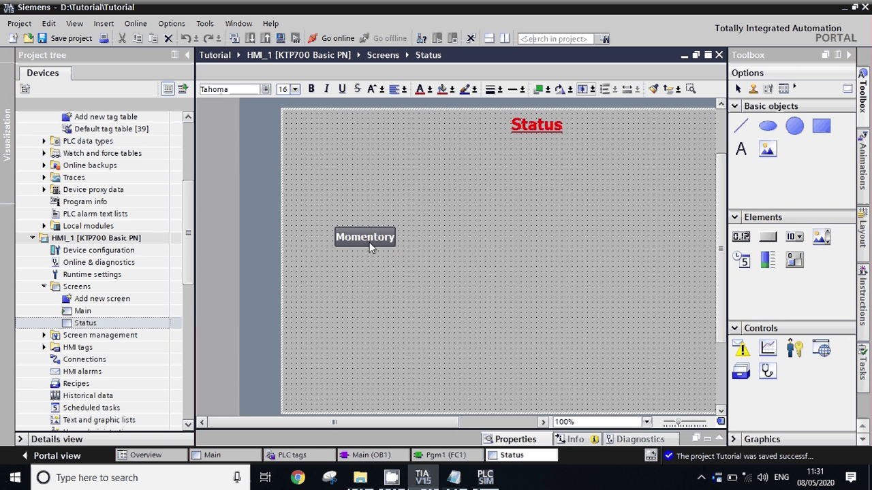
- Assign the SetBit function to the Momentory button's Press event
left_click(370, 242)
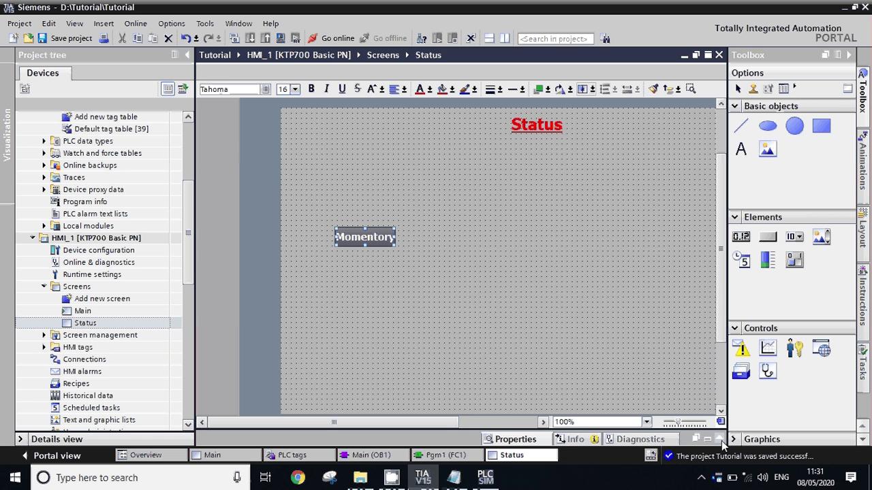
left_click(720, 439)
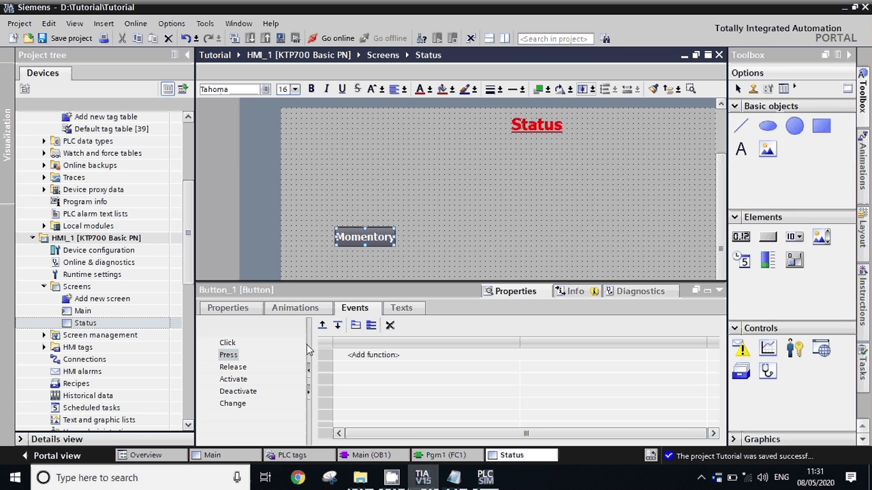
left_click(375, 356)
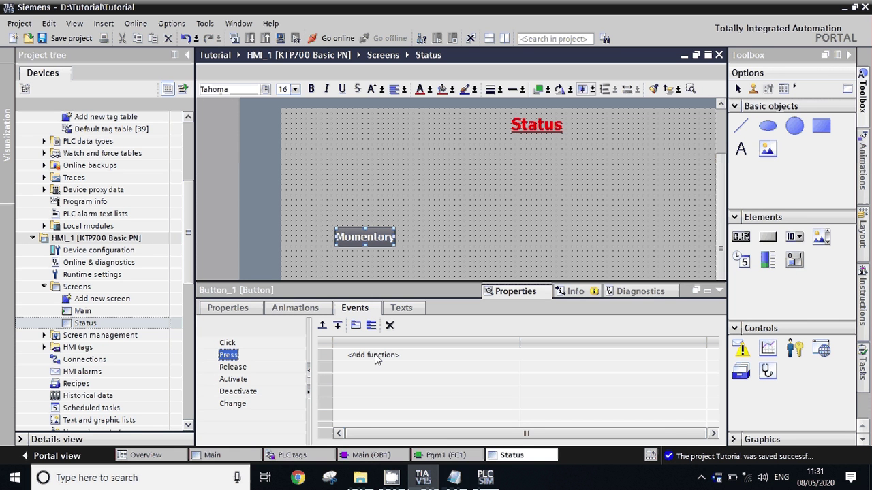
left_click(375, 357)
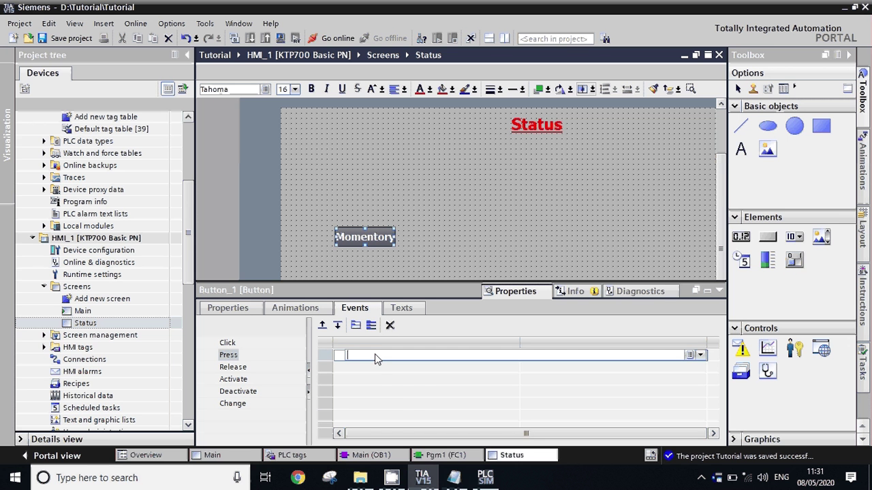
type("set")
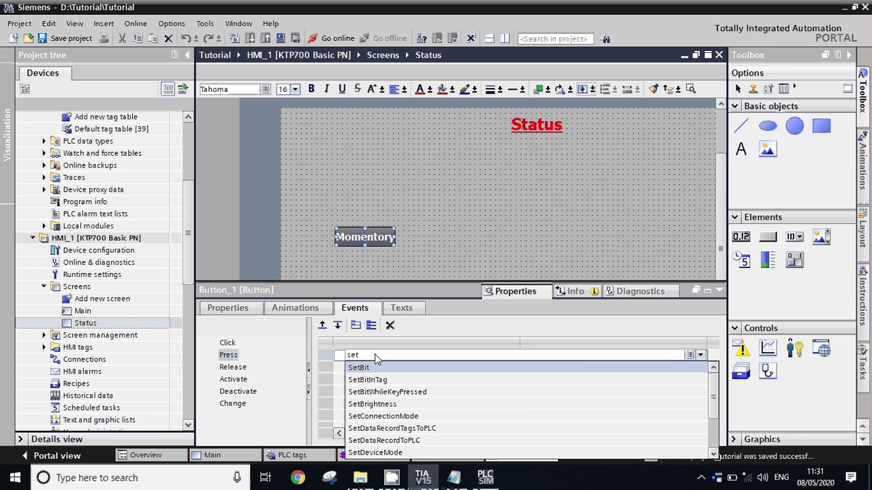
left_click(599, 367)
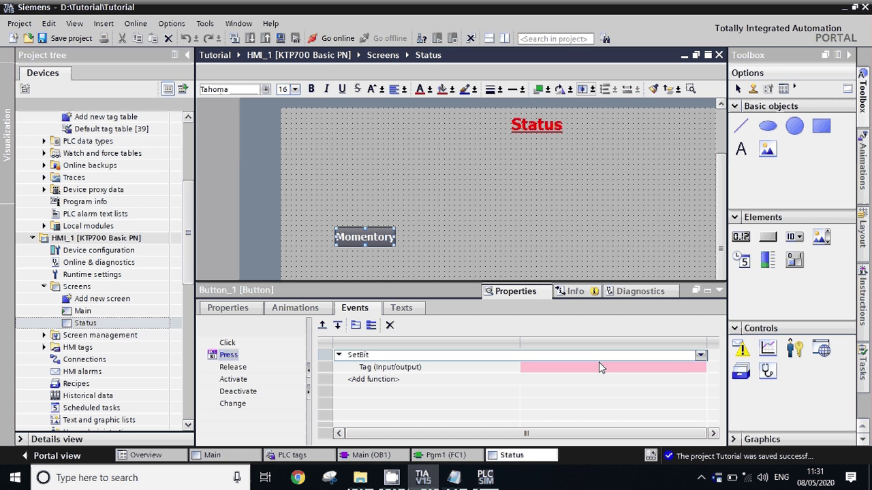
- Link the Press event's SetBit function to START PB HMI from the PLC's default tag table
left_click(599, 368)
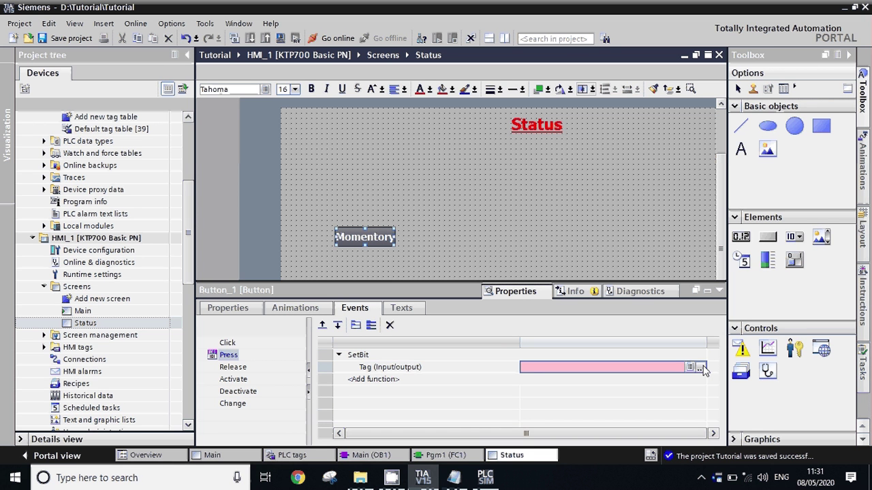
left_click(700, 368)
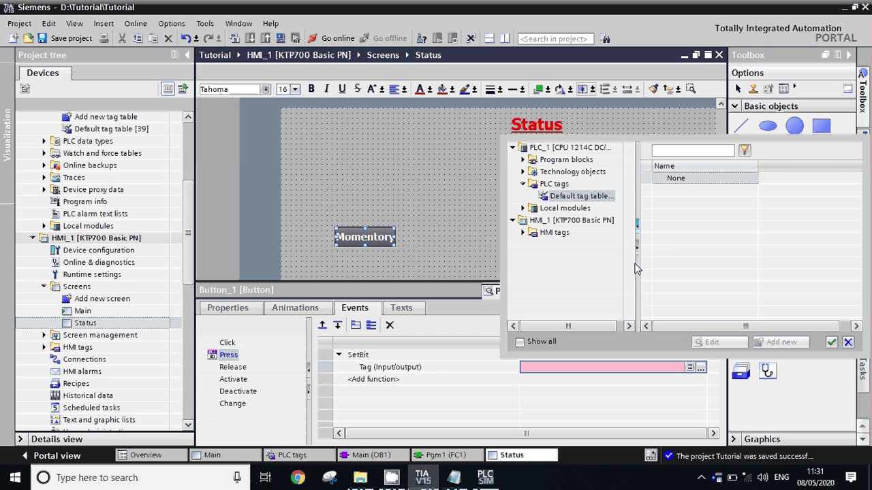
left_click(579, 197)
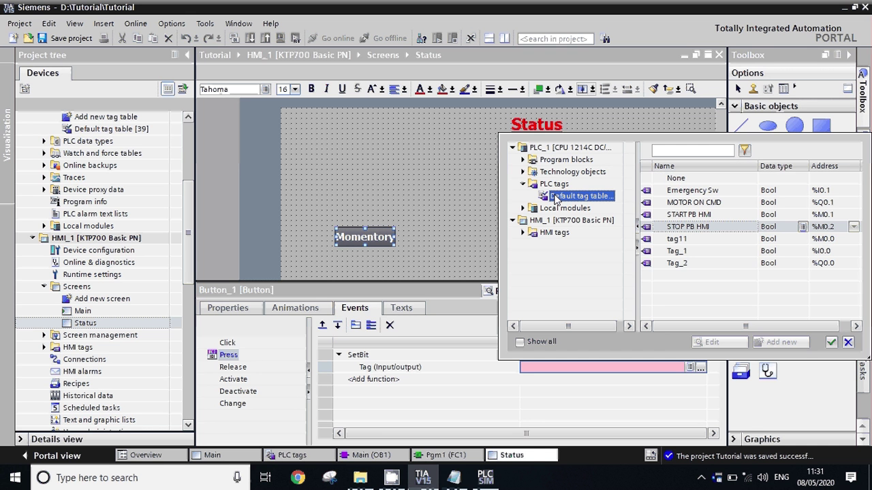
double_click(747, 218)
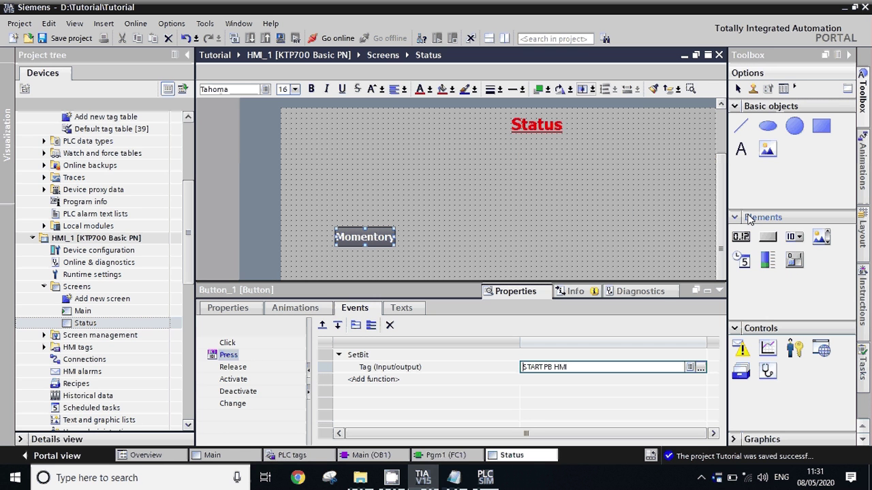
- Assign the ResetBit function to the Momentory button's Release event
left_click(231, 371)
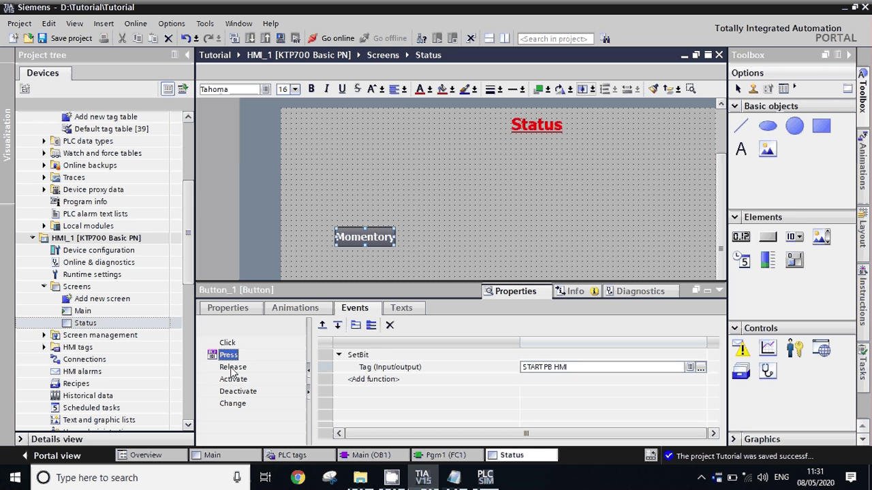
left_click(232, 368)
left_click(359, 355)
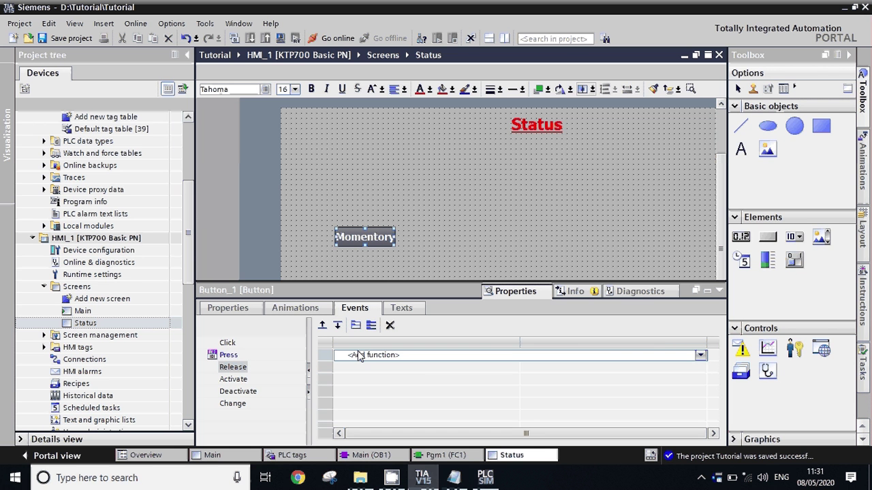
type("rese")
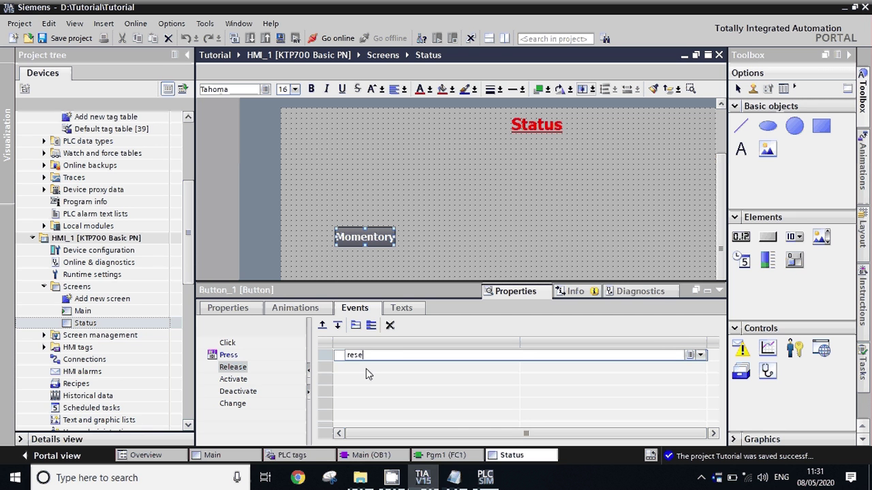
key("Return")
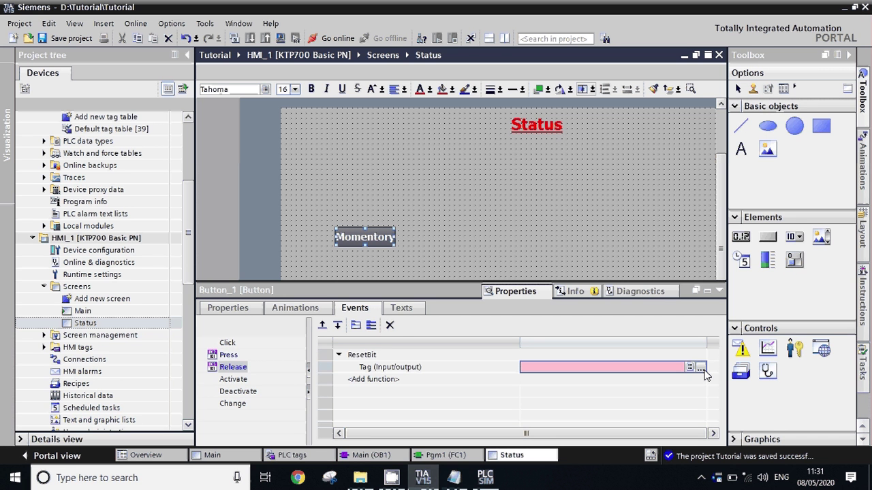
- Link the Release event's ResetBit function to the START PB HMI tag and recheck the Press and Release functions
left_click(700, 368)
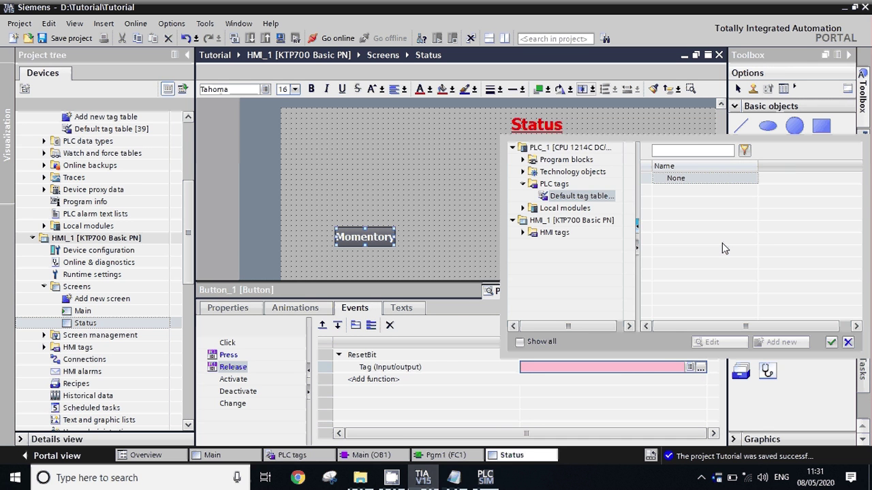
key("Escape")
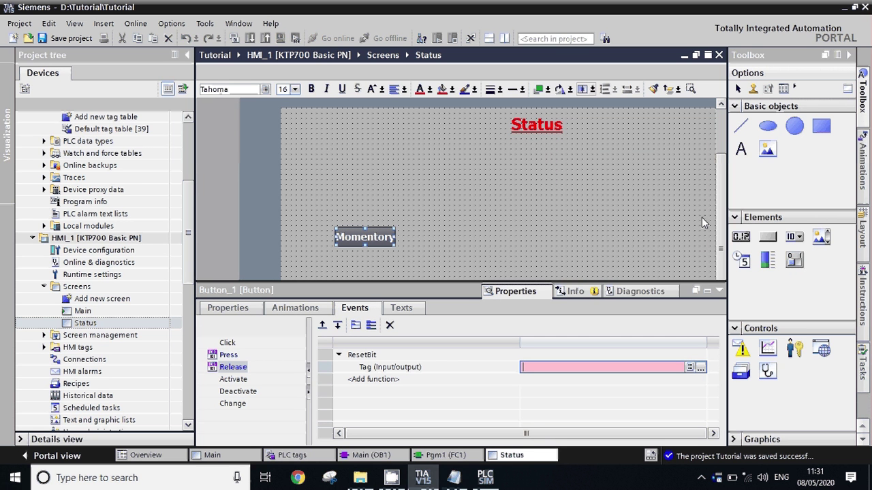
type("START PB HMI")
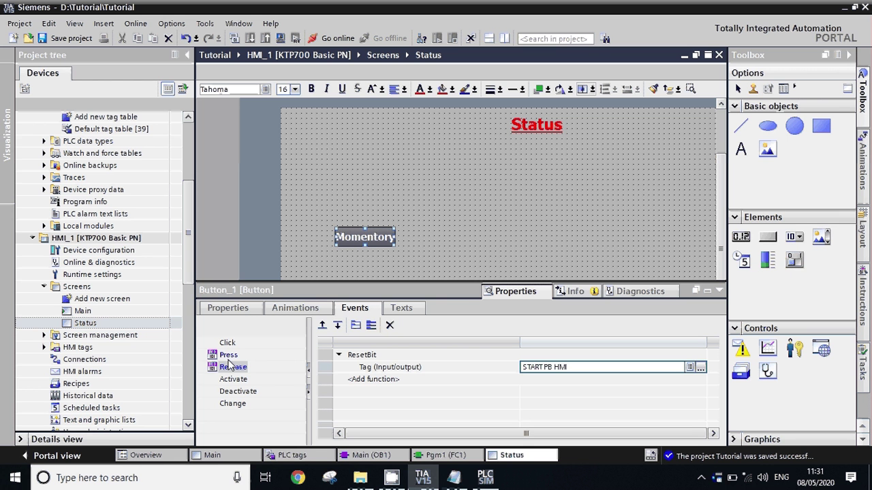
left_click(232, 366)
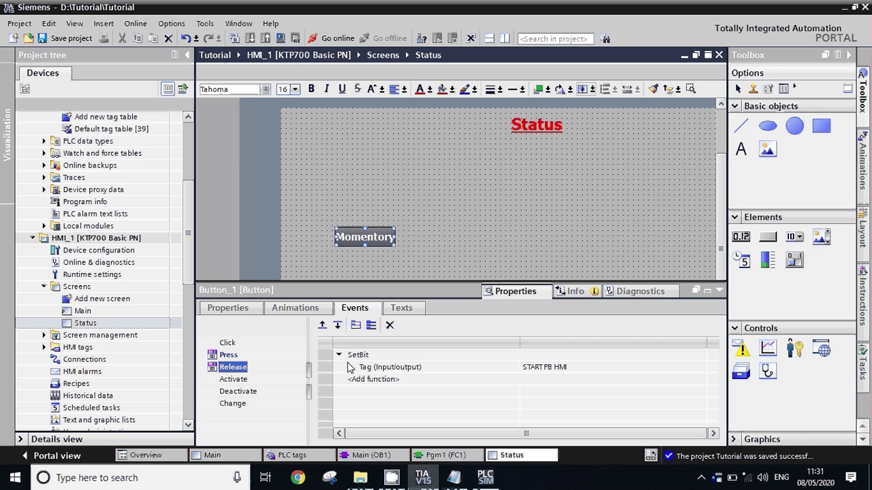
left_click(347, 359)
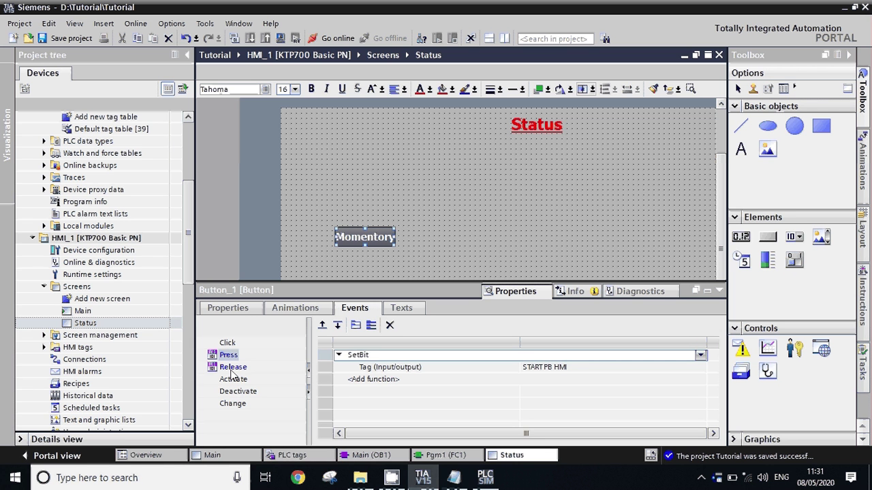
left_click(231, 370)
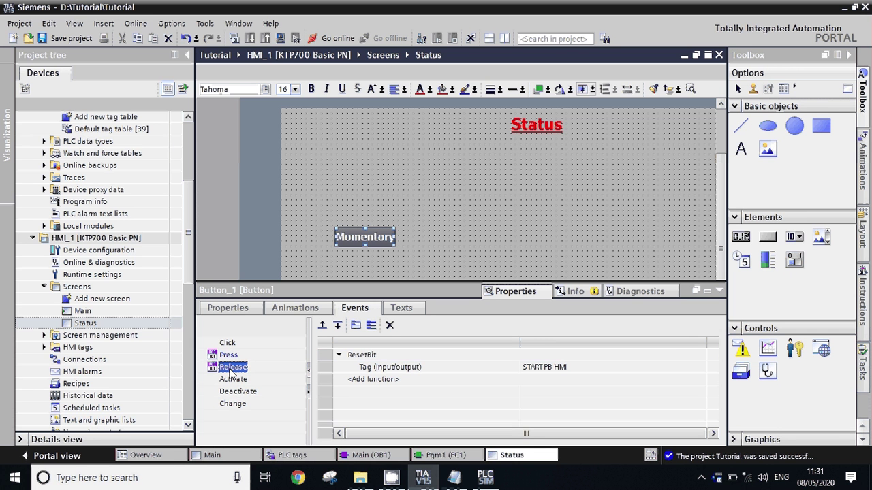
left_click(368, 358)
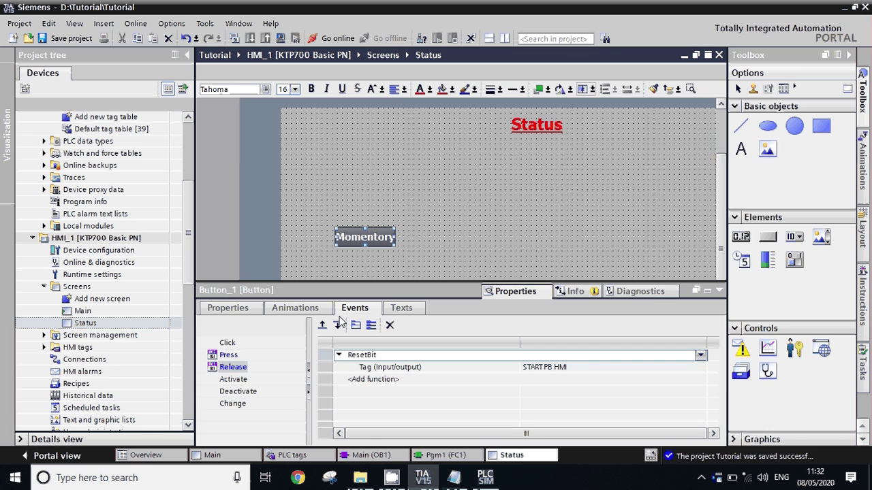
- Add an Appearance animation to the Momentory button and link it to the START PB HMI tag
left_click(294, 310)
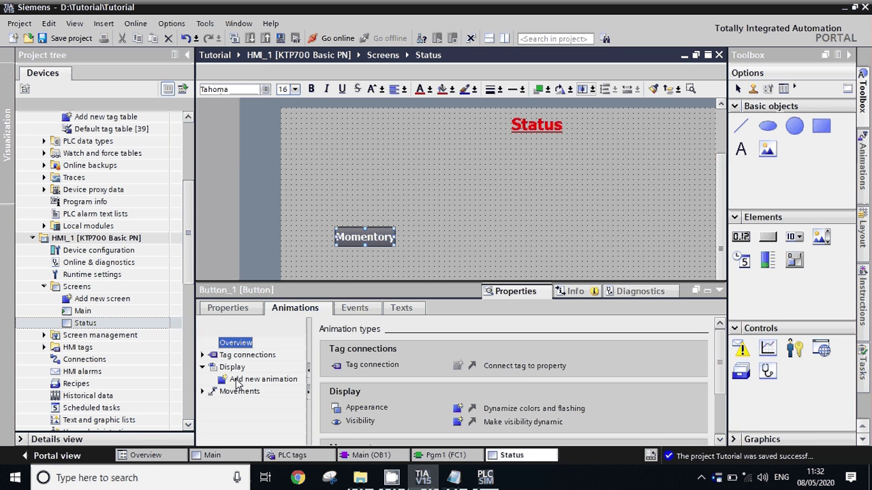
double_click(237, 381)
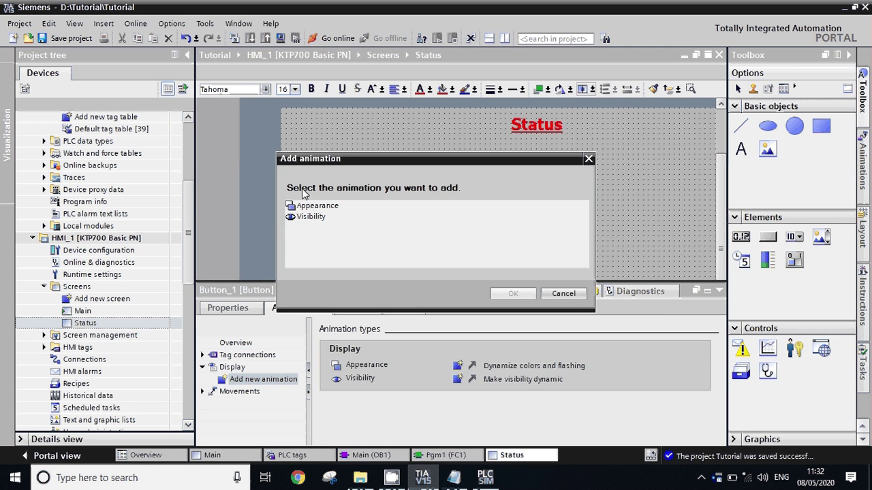
double_click(317, 205)
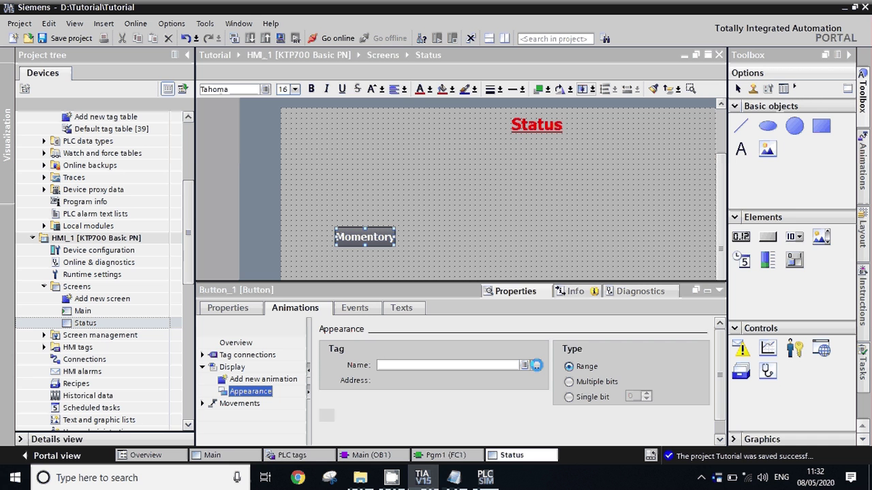
left_click(537, 366)
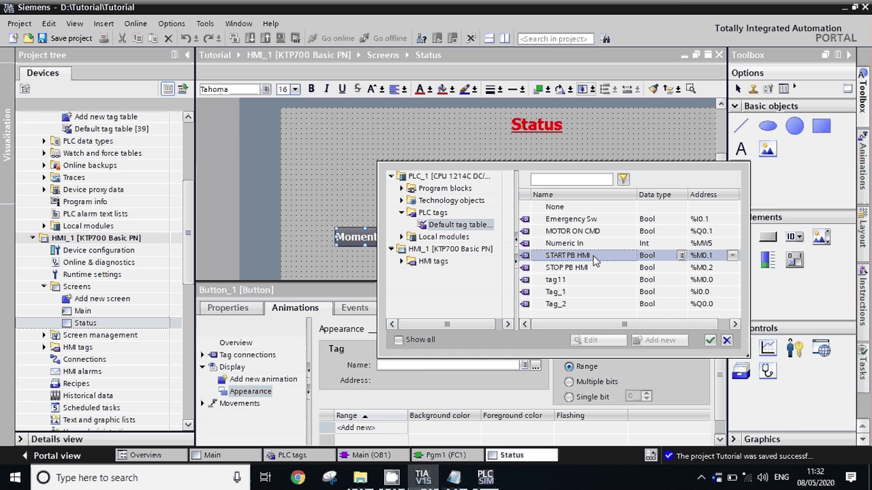
double_click(594, 262)
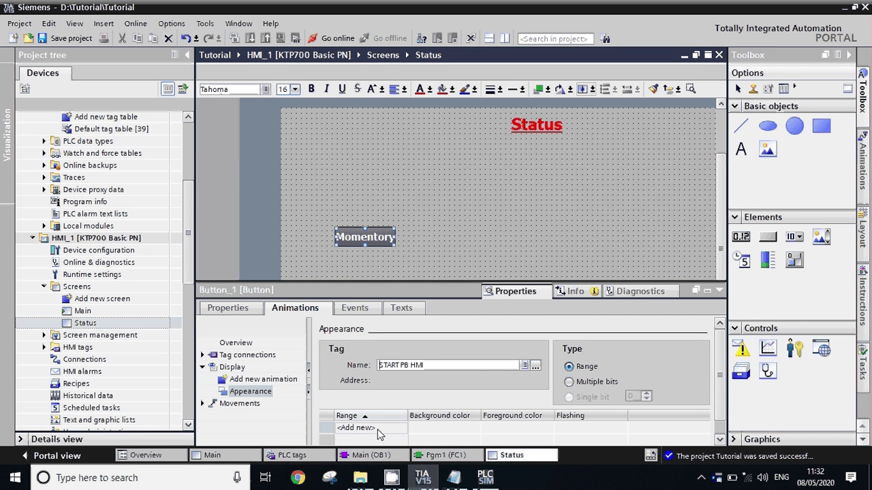
- Add range values 0 and 1 to the Momentory button's Appearance animation and set value 0's background color to red (255, 0, 0)
left_click(377, 429)
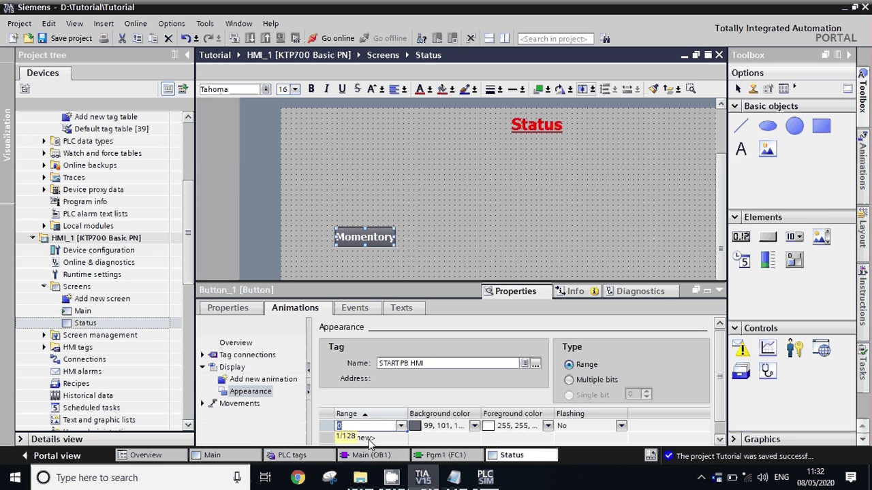
left_click(367, 439)
left_click(477, 429)
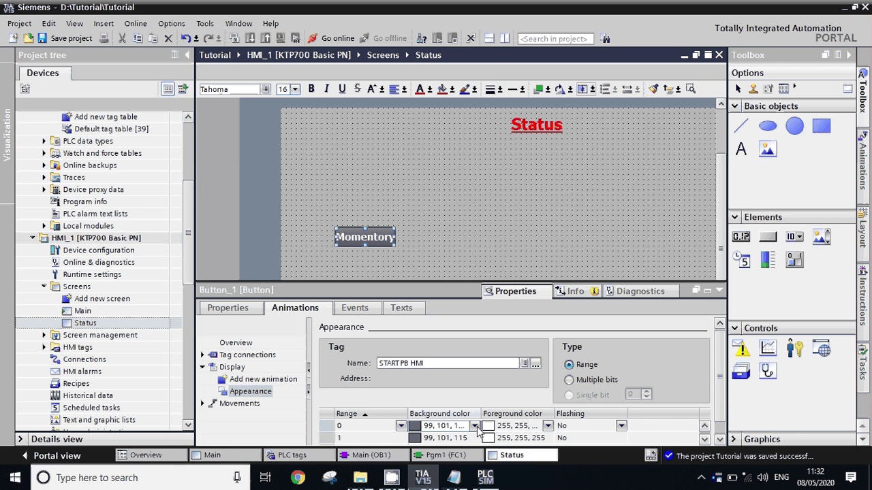
left_click(475, 426)
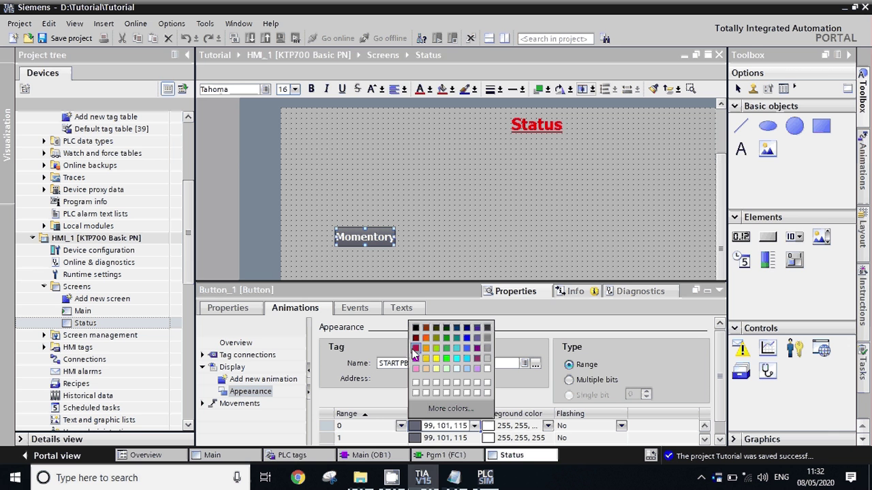
left_click(415, 349)
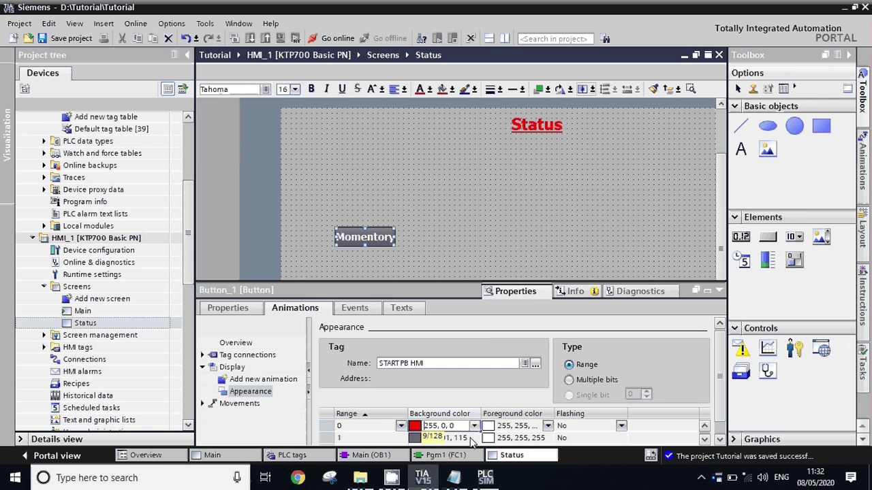
- Set the background color for range value 1 to green (0, 255, 0) and recheck both range values
left_click(474, 439)
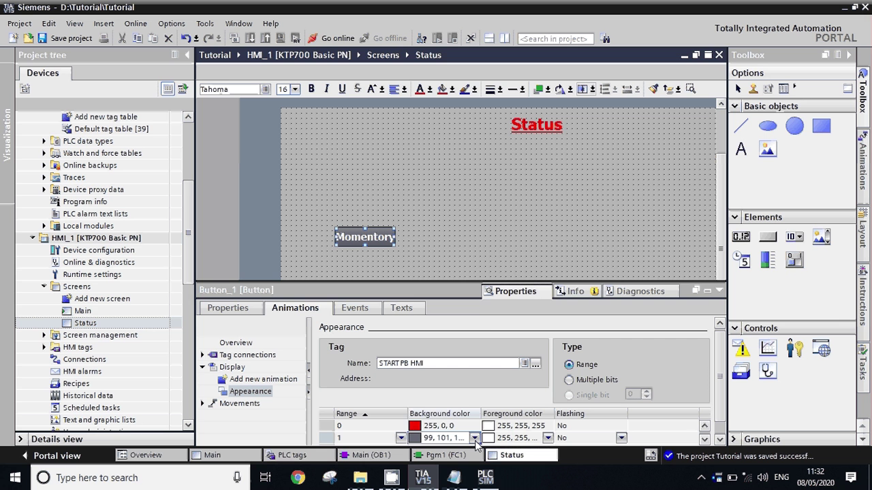
left_click(475, 439)
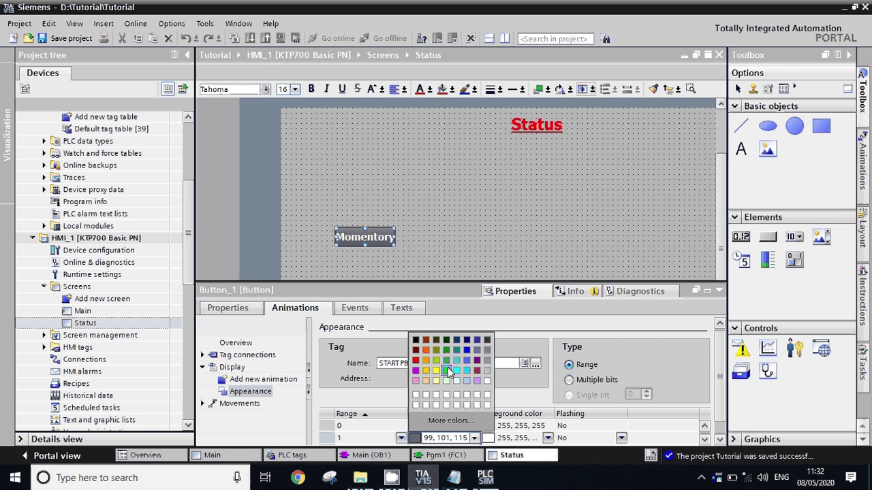
left_click(447, 370)
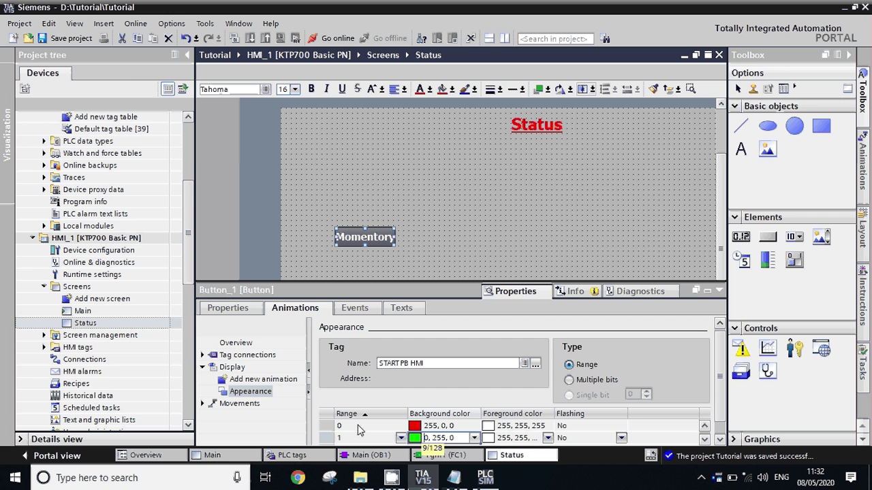
left_click(360, 426)
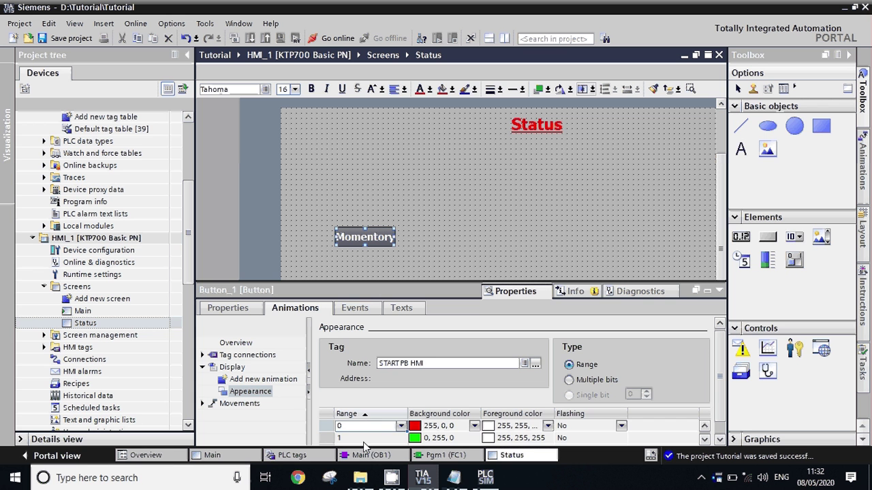
left_click(363, 439)
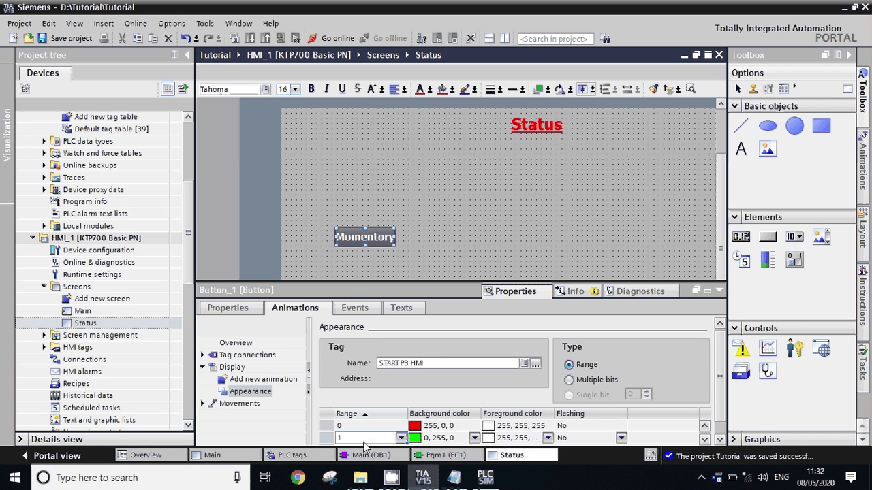
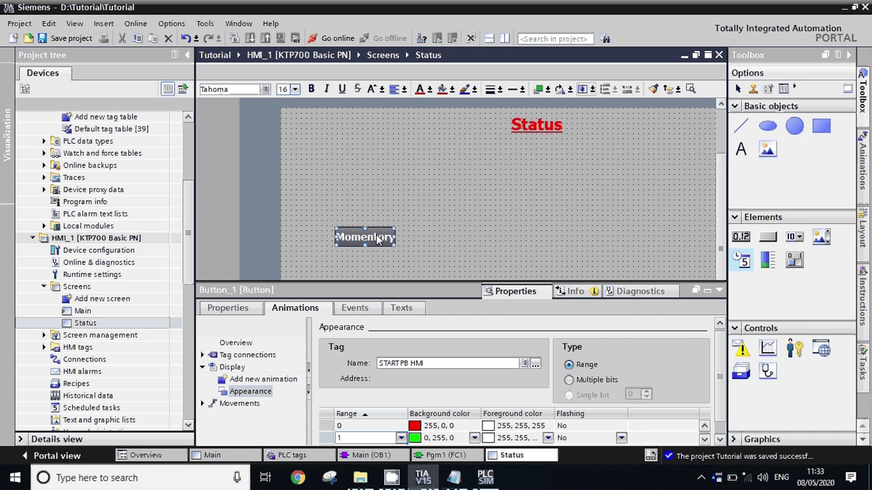
- Duplicate the Momentory button beside the original on the Status screen and label the copy Toggle
left_click(377, 238)
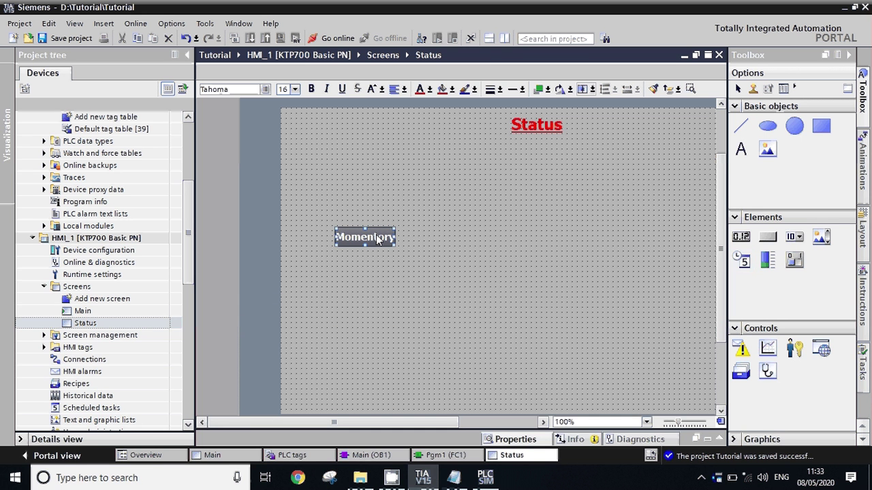
left_click_drag(376, 238, 450, 234)
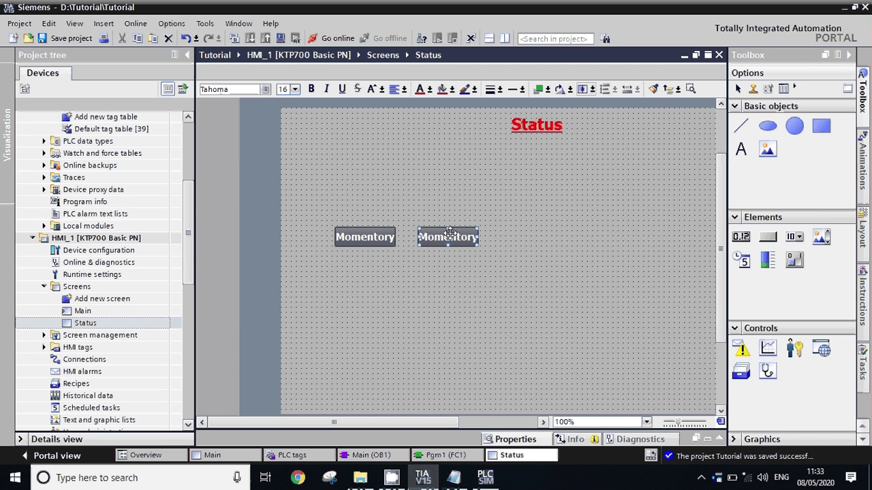
double_click(466, 236)
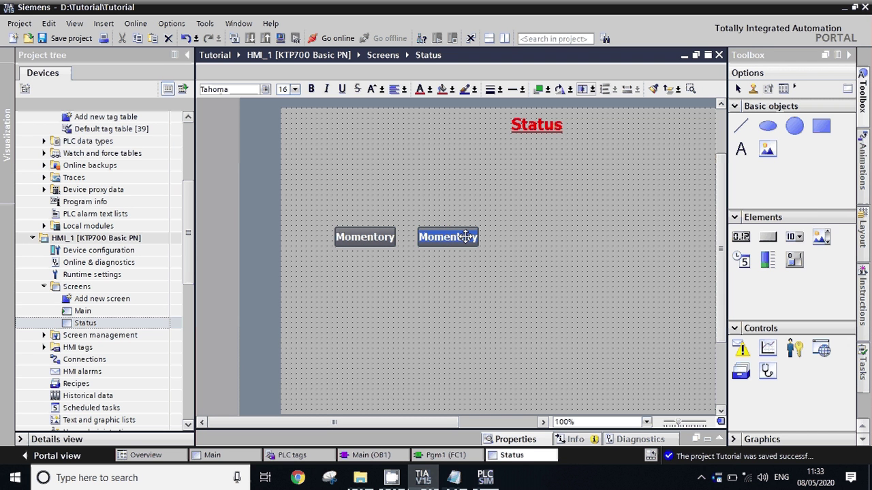
type("Togg")
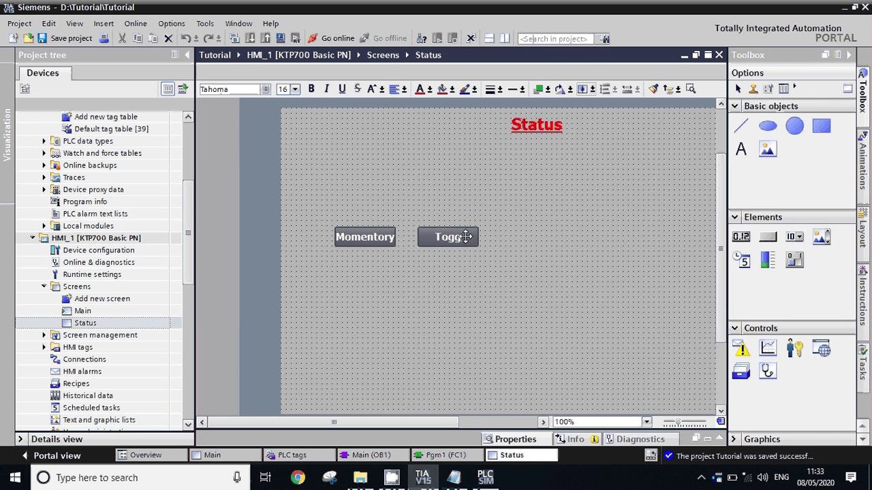
type("le")
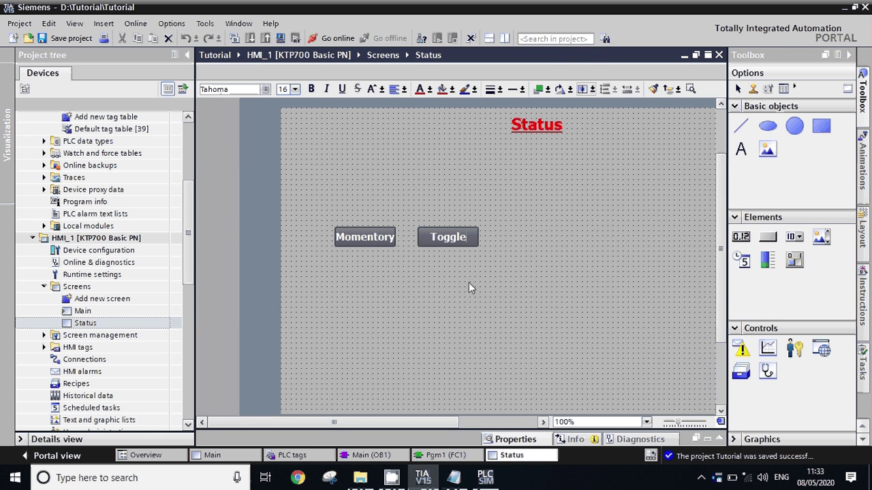
key("Return")
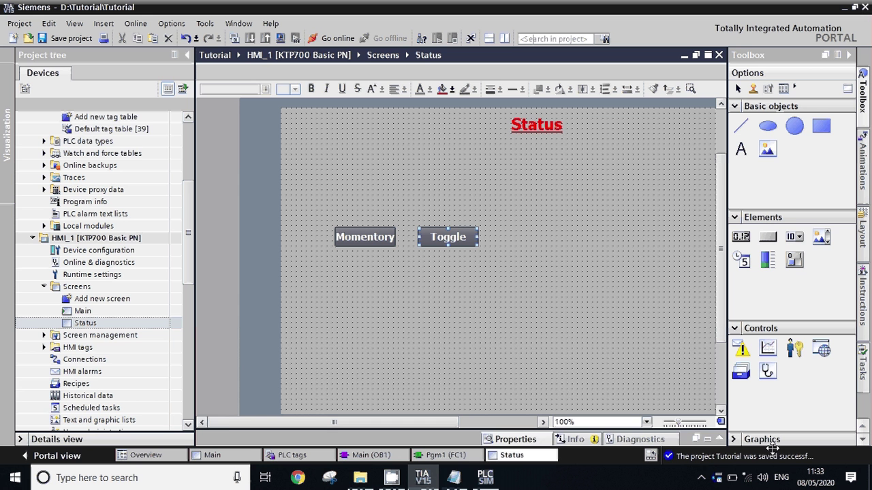
- Replace the Toggle button's Press event function with InvertBit and link it to the STOP PB HMI tag
left_click(720, 439)
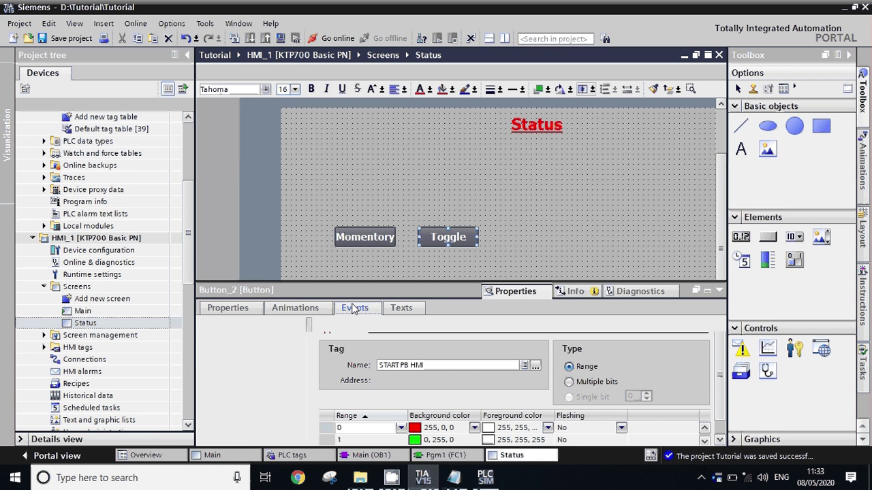
left_click(353, 308)
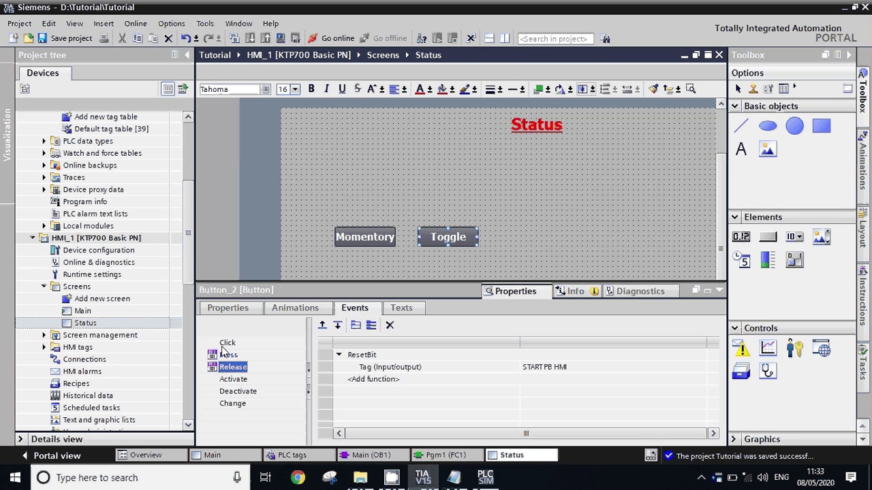
left_click(226, 354)
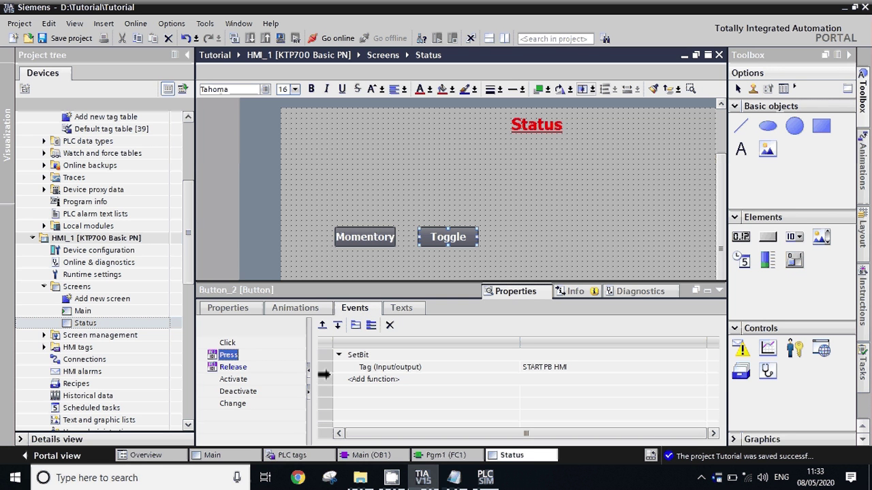
left_click(360, 356)
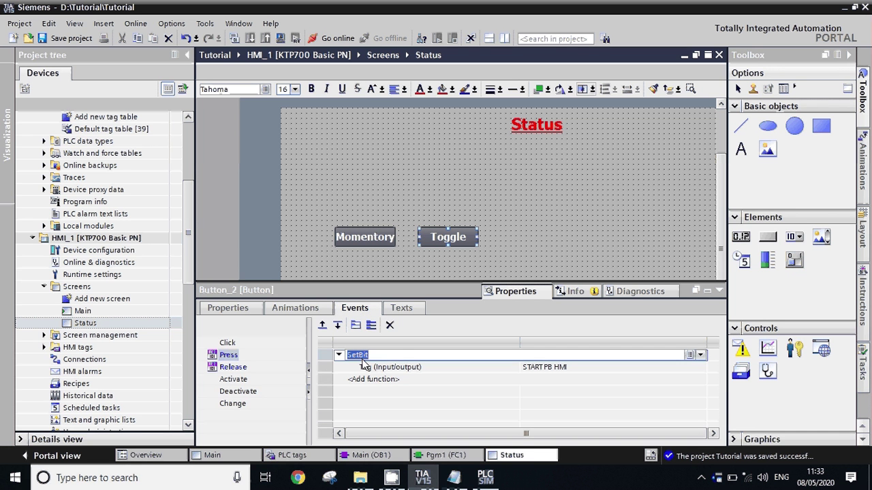
type("in")
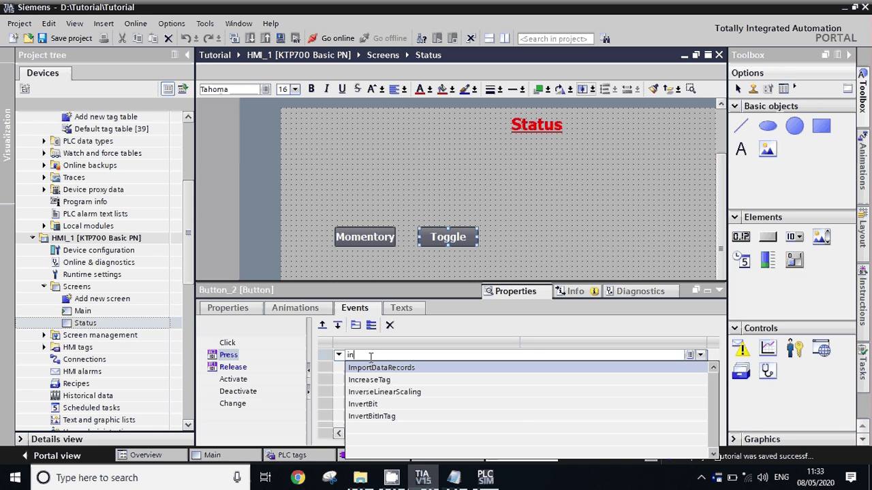
type("v")
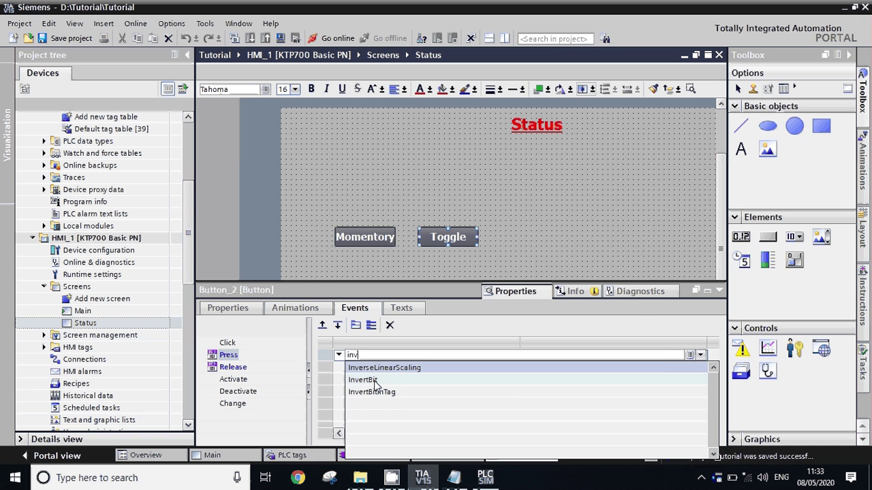
left_click(374, 383)
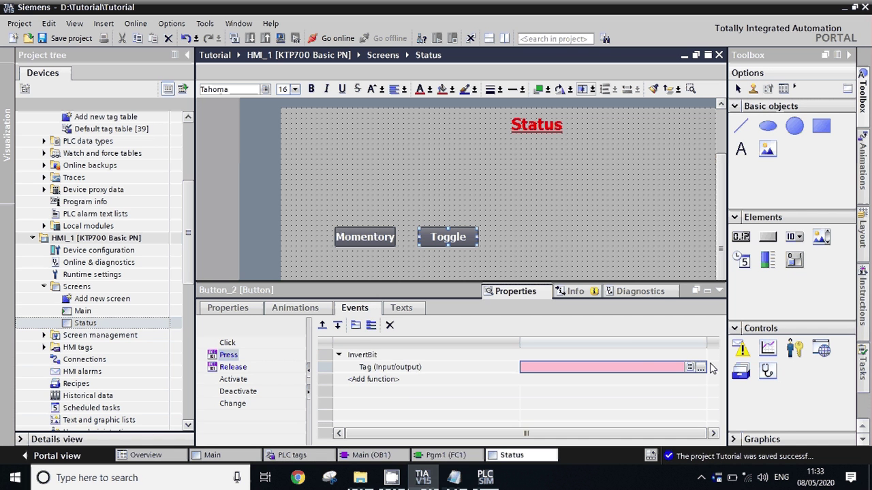
left_click(701, 368)
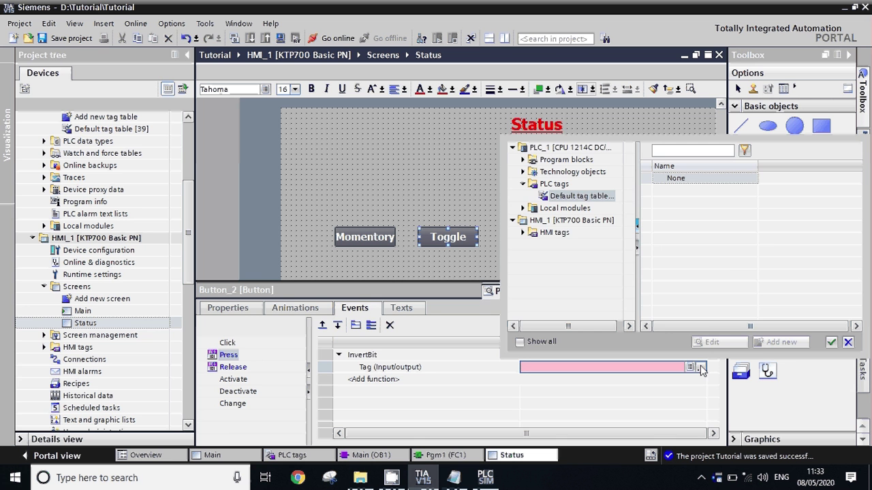
left_click(700, 368)
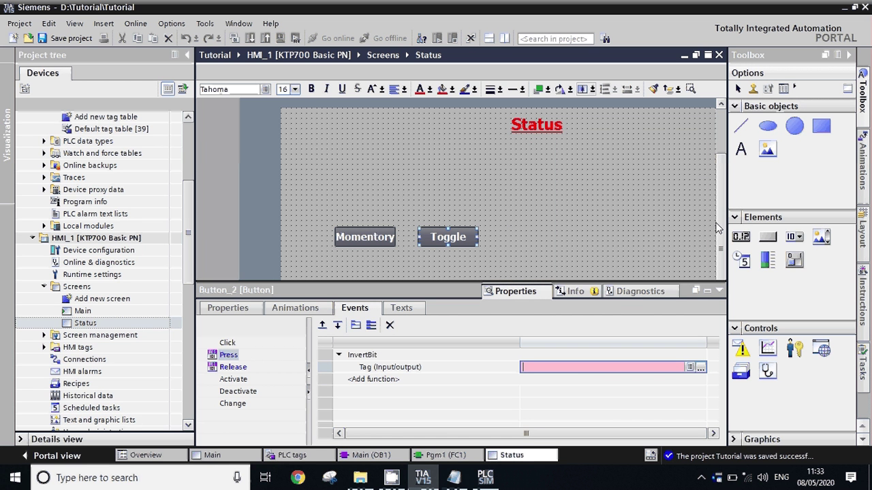
- Remove the ResetBit function from the Toggle button's Release event and recheck the Press event
right_click(227, 368)
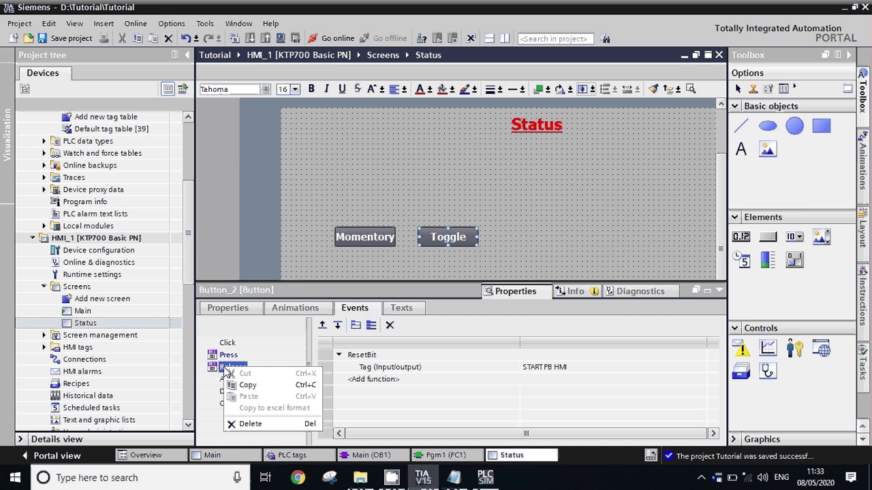
left_click(248, 432)
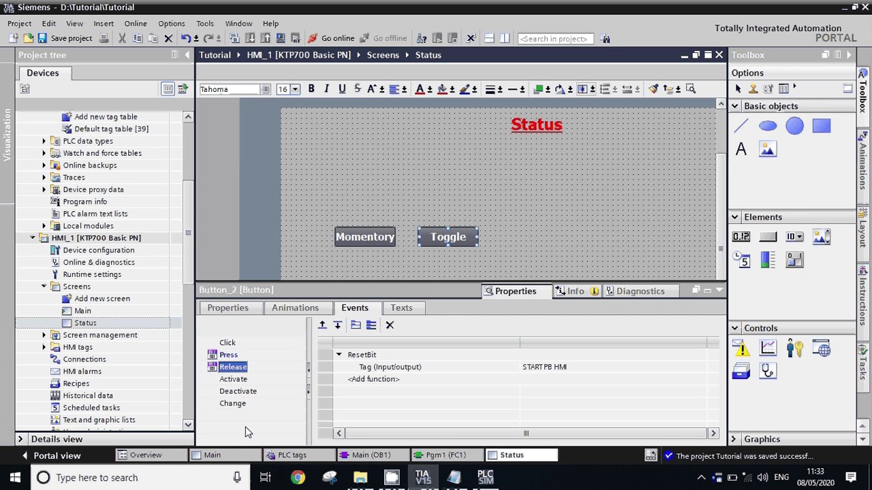
key("ctrl+x")
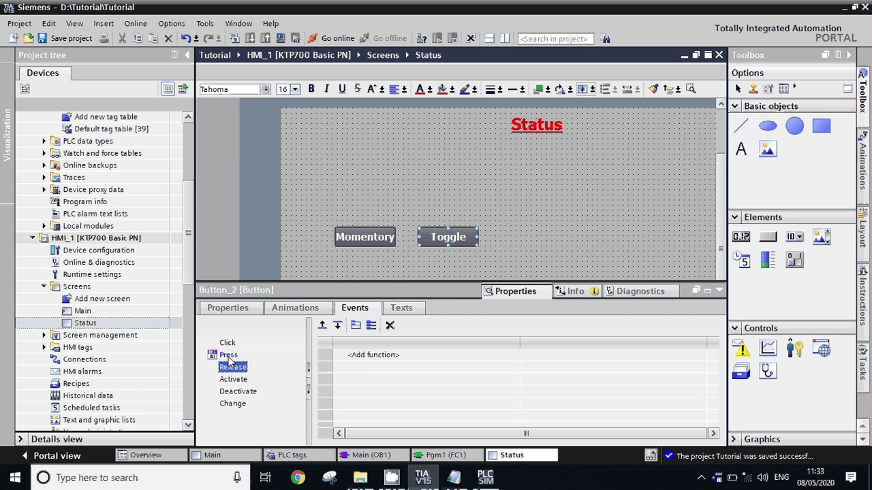
left_click(229, 356)
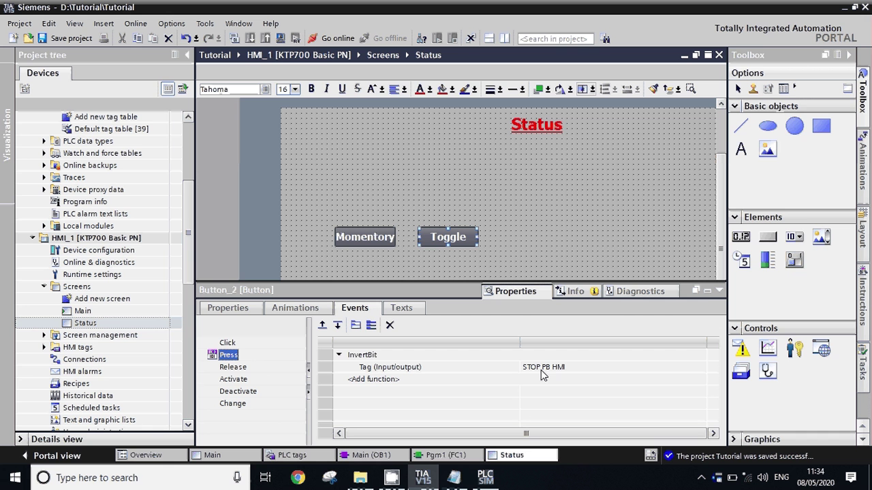
- Add an I/O field to the Status screen and position it just below the Momentory button
left_click(721, 293)
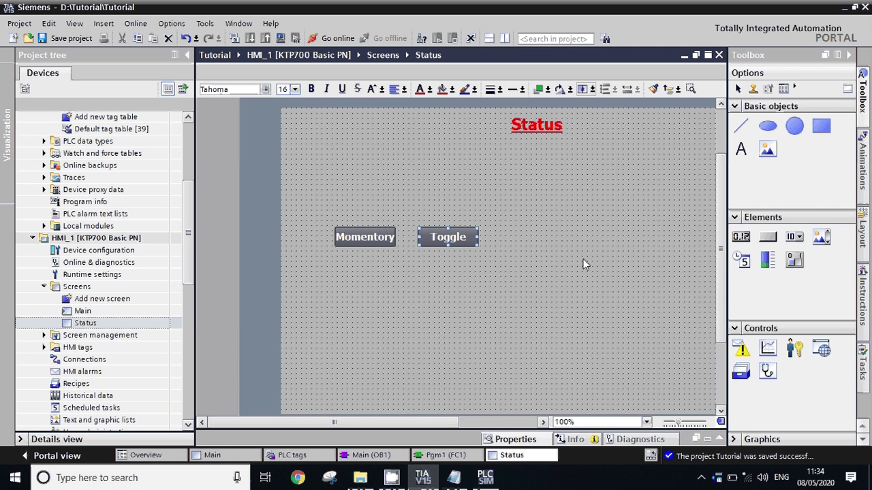
left_click_drag(741, 236, 743, 236)
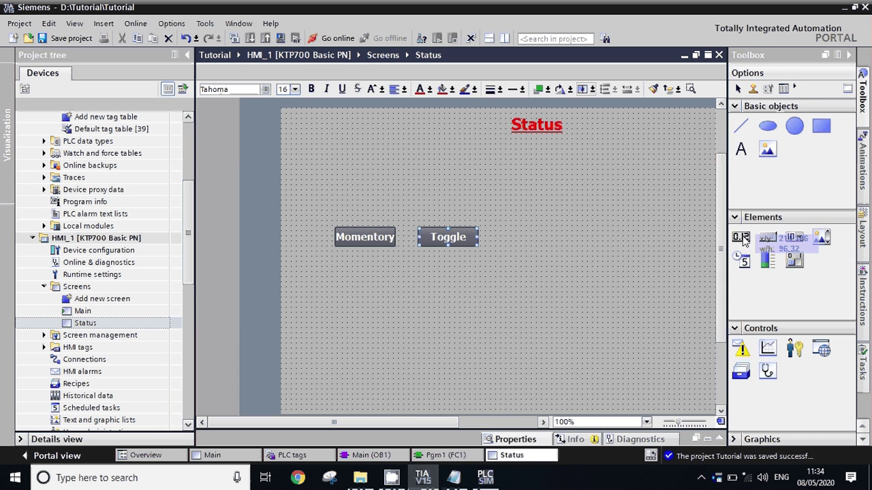
left_click_drag(742, 237, 606, 289)
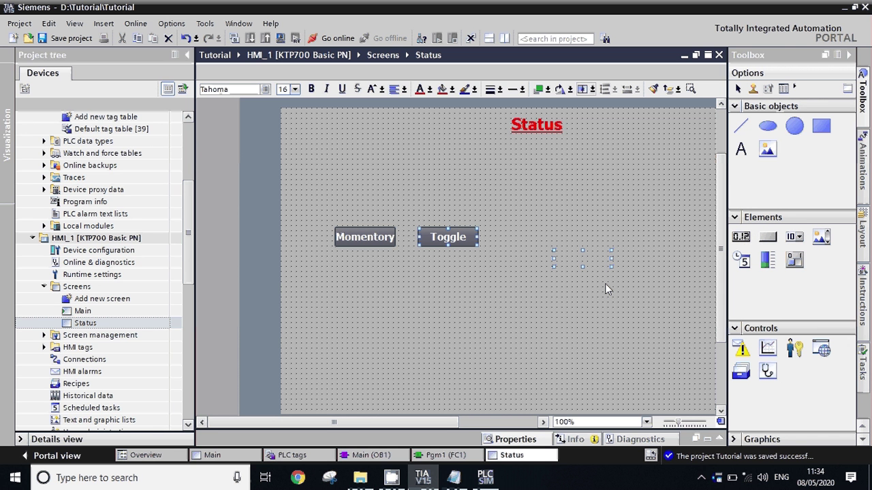
left_click_drag(604, 284, 392, 283)
- Link the I/O field below the Momentory button to the Numeric In PLC tag
left_click(720, 440)
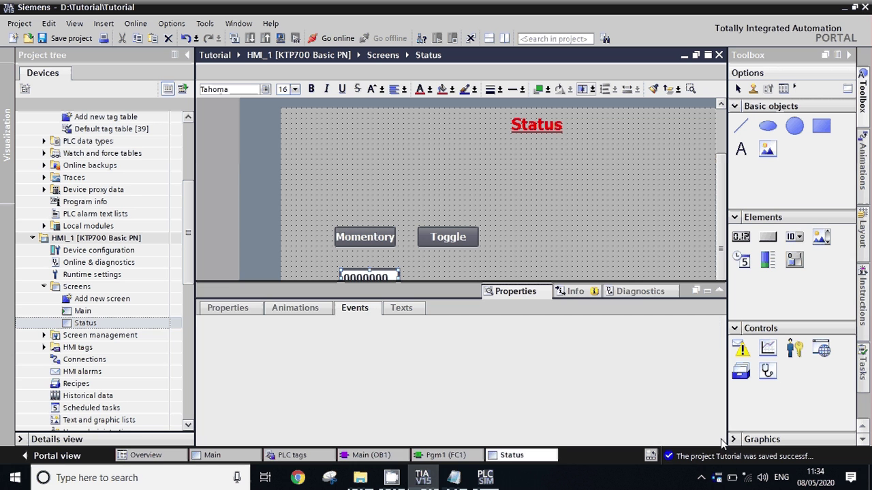
left_click(228, 307)
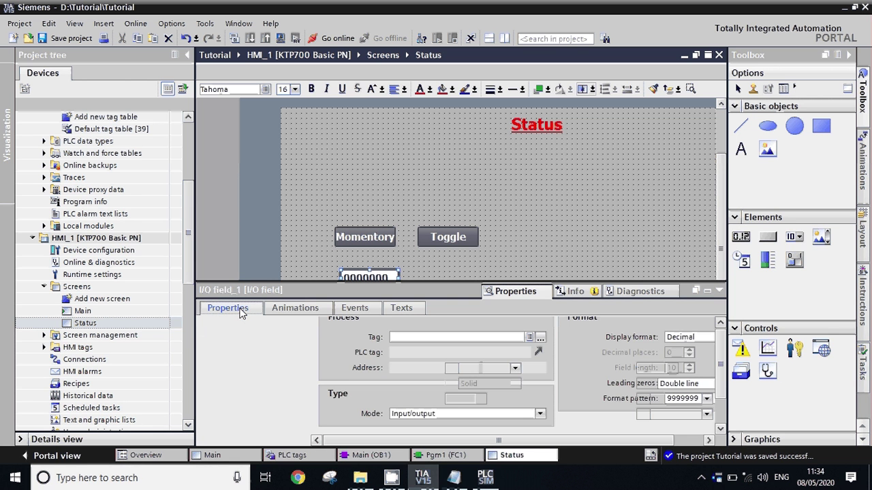
left_click(230, 353)
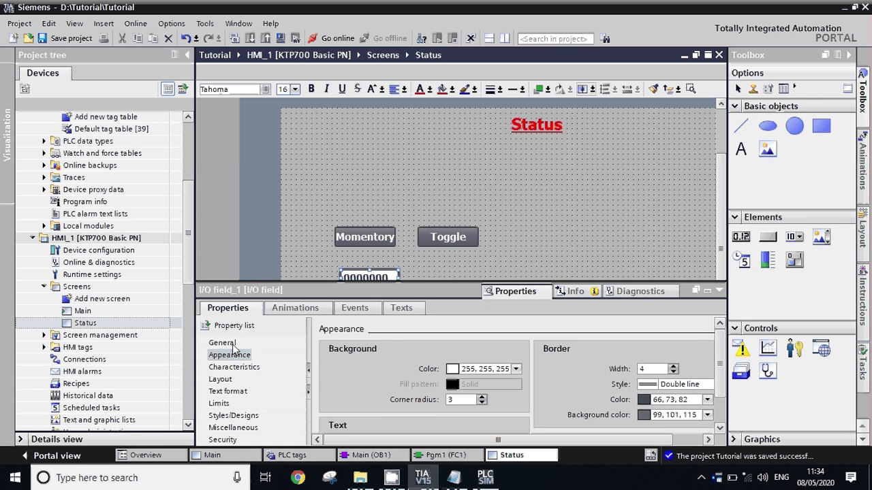
left_click(223, 344)
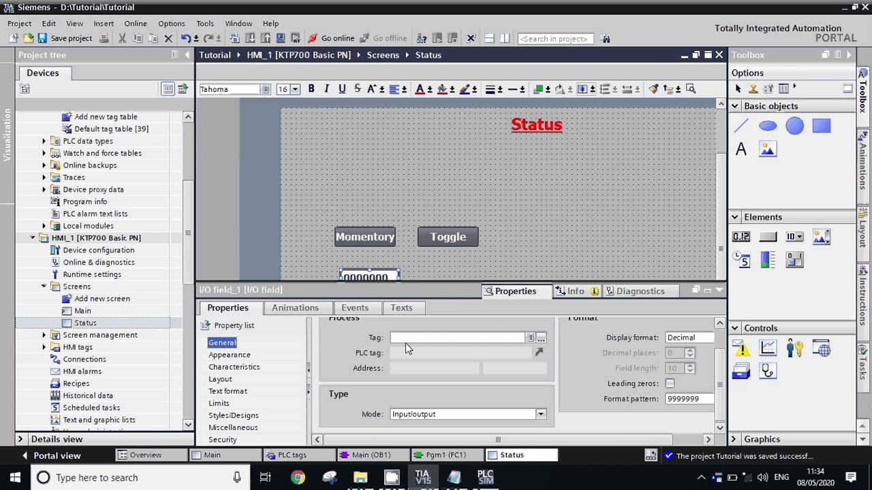
left_click(541, 339)
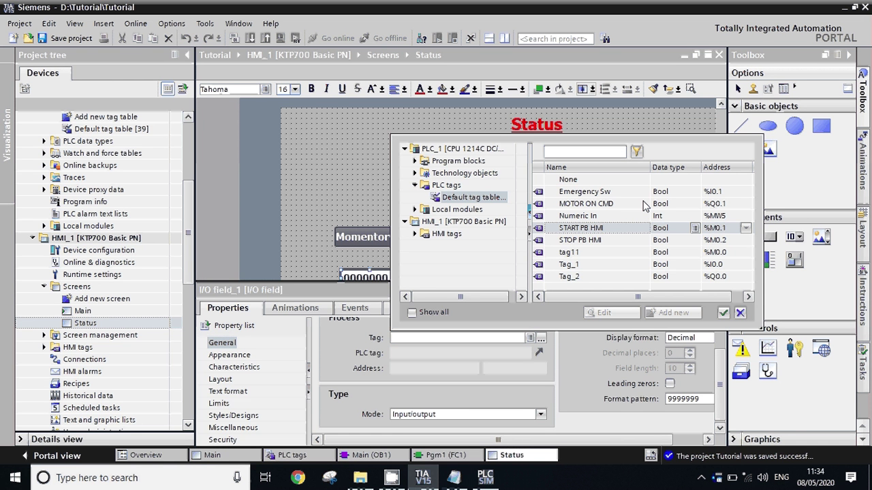
key("Escape")
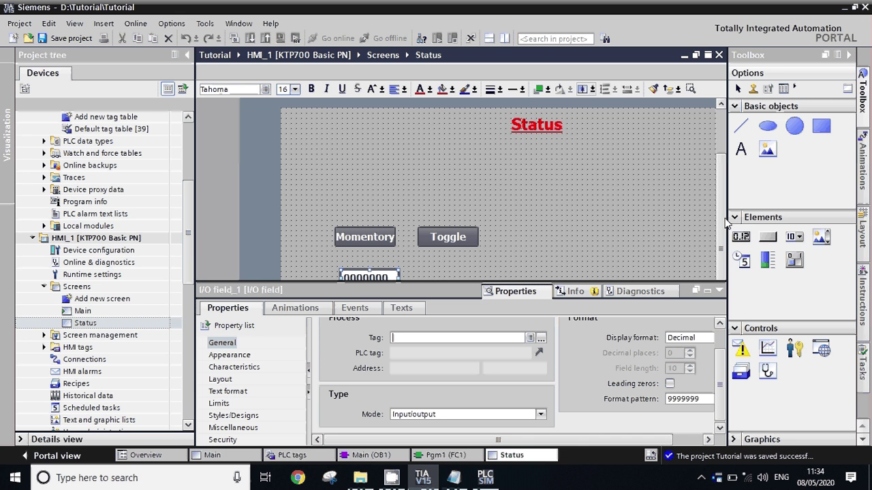
key("ctrl+v")
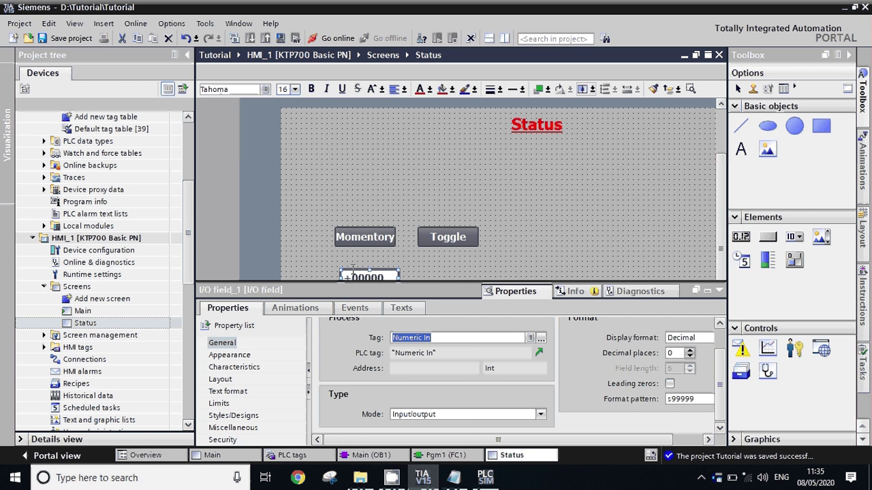
- Remove the sign from the I/O field's format pattern so that it reads 99999
left_click(671, 401)
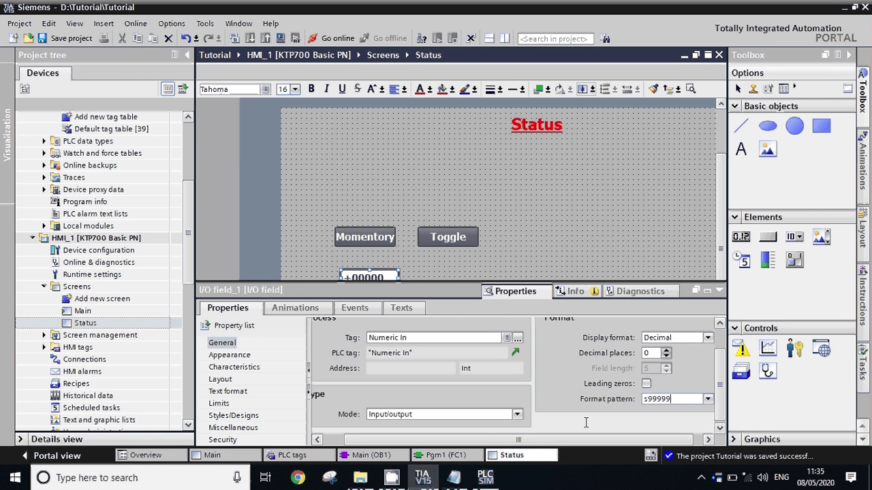
left_click(647, 398)
key("BackSpace")
left_click(721, 292)
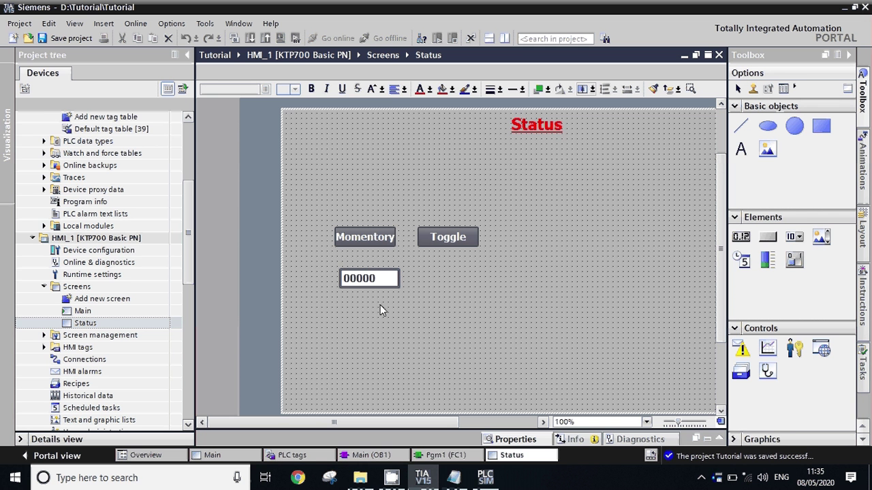
- Duplicate the I/O field just below the Toggle button and set the copy's mode to Output
left_click(383, 283)
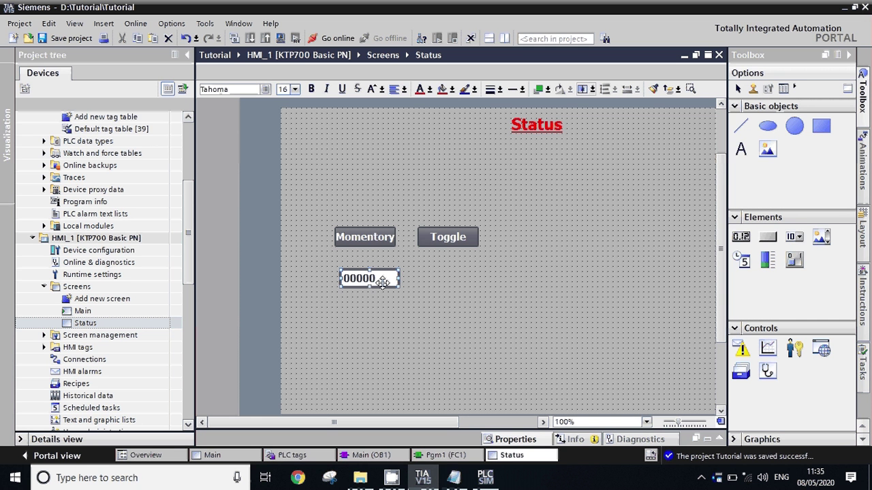
left_click_drag(383, 283, 460, 291)
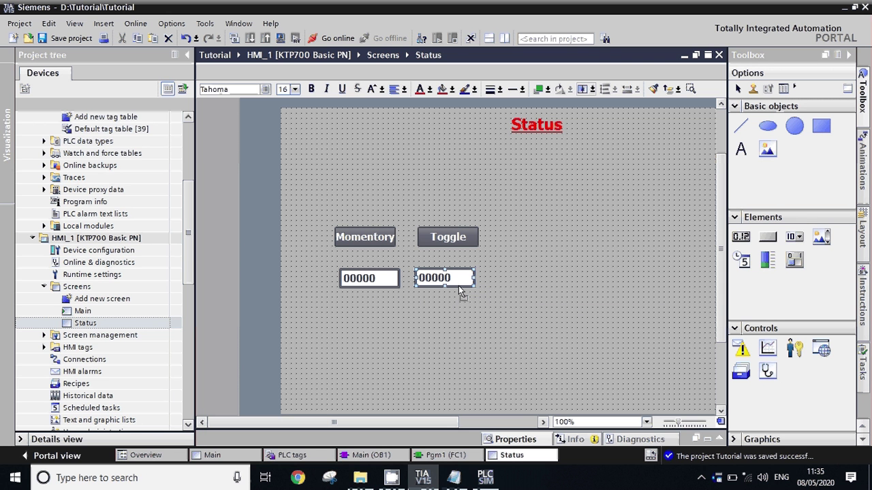
left_click(720, 439)
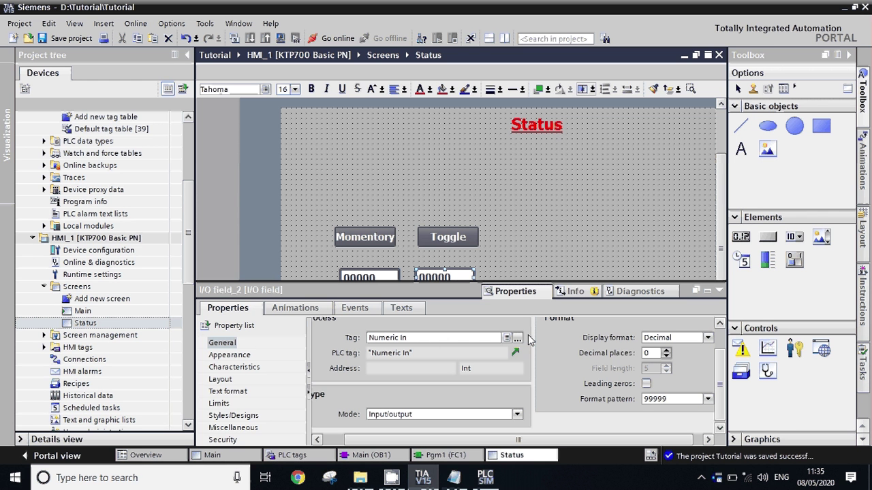
left_click(517, 414)
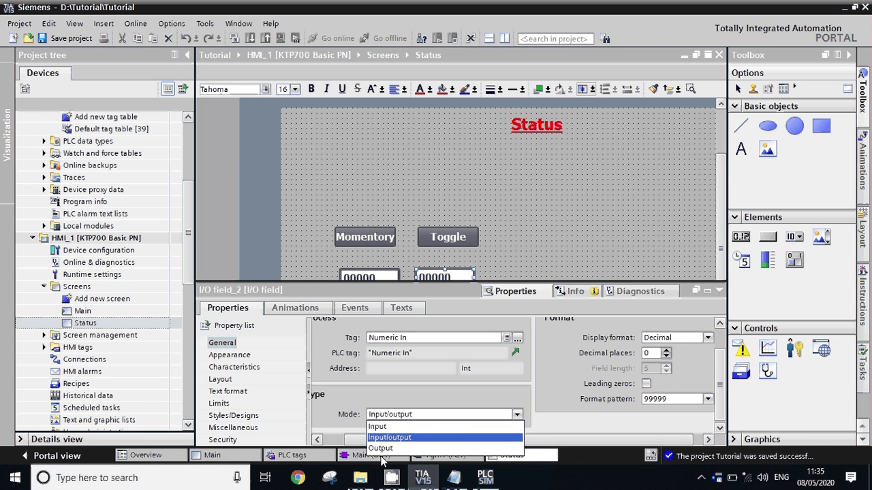
left_click(388, 448)
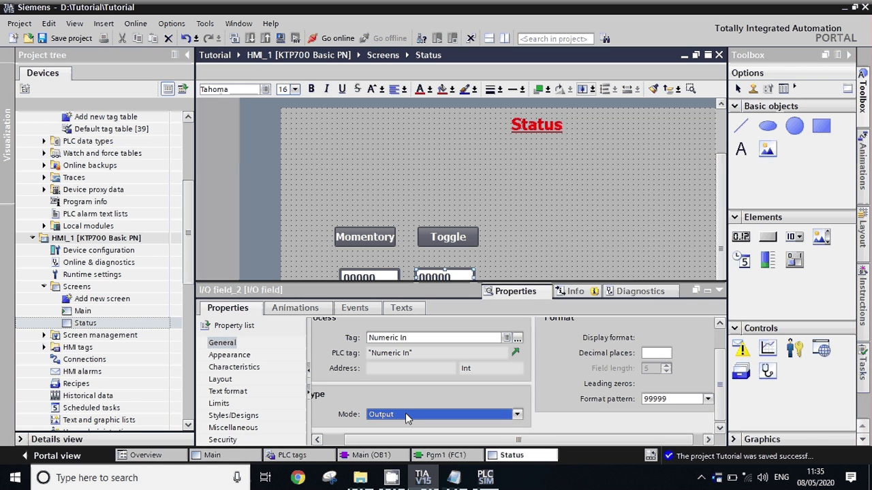
left_click(443, 273)
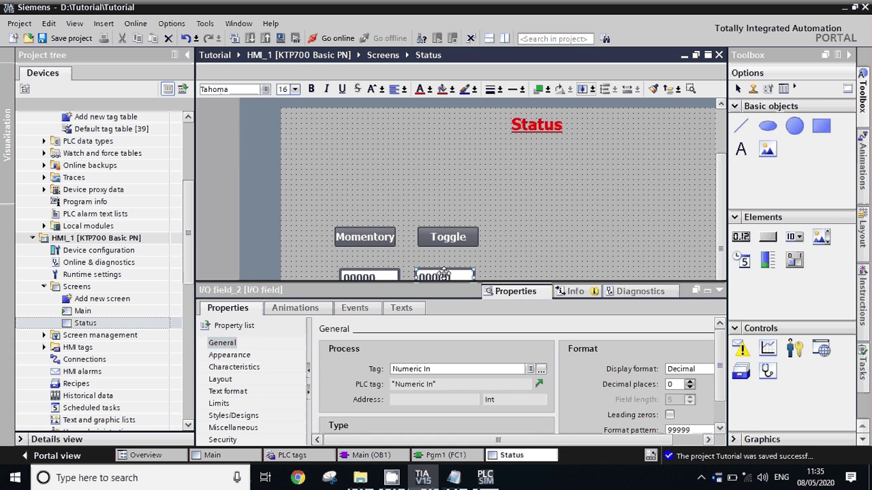
left_click(707, 291)
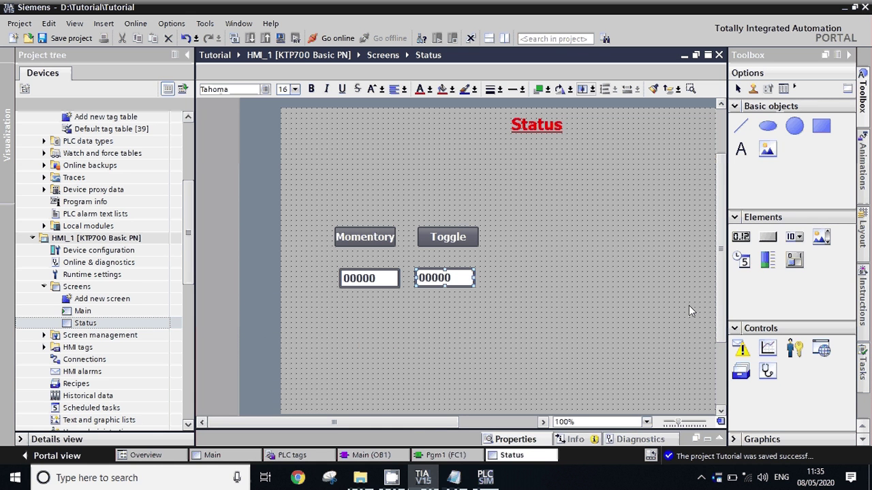
- Copy the Next button from the Main screen to the Status screen and place it in that screen's lower-left corner
scroll(689, 306, "down", 3)
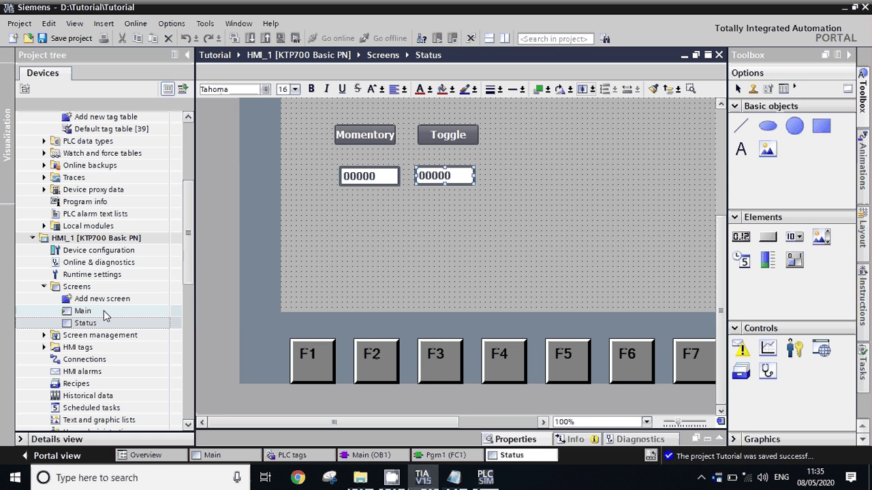
left_click(100, 314)
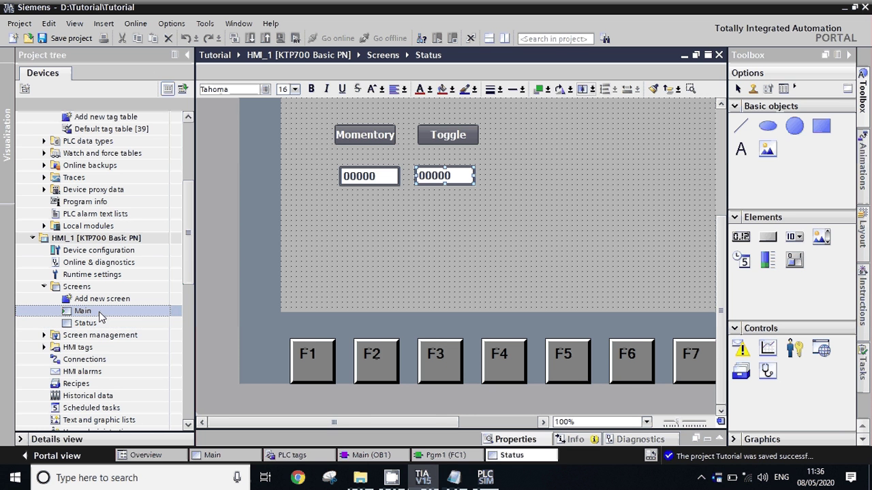
double_click(99, 314)
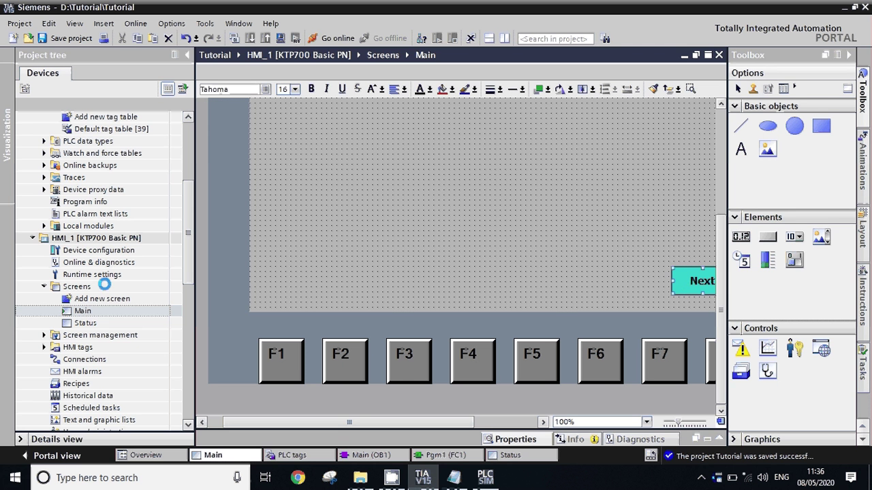
left_click(92, 324)
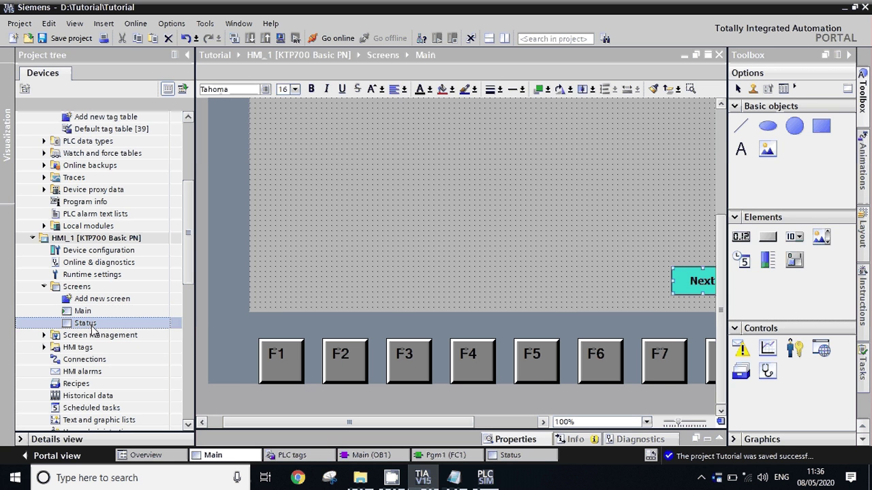
double_click(92, 325)
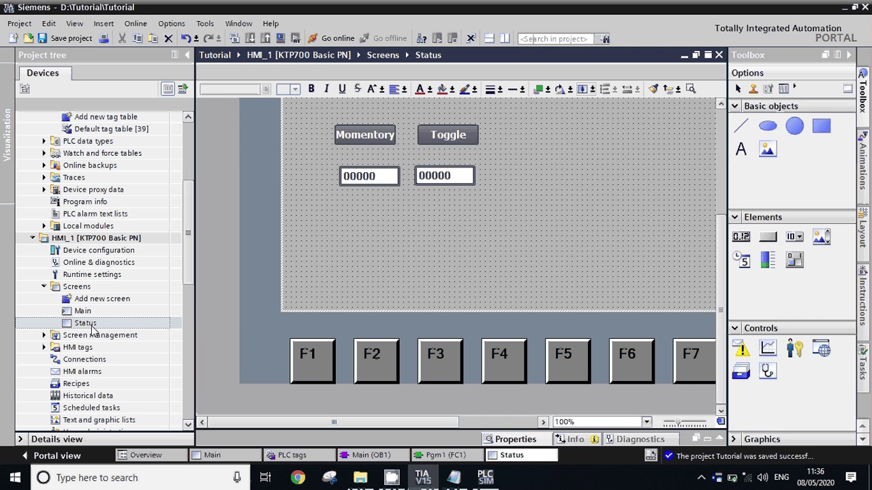
left_click(373, 256)
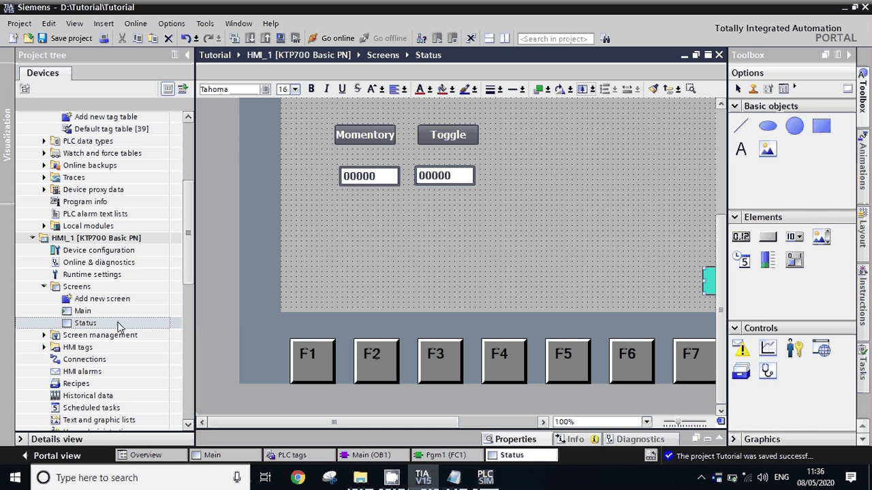
left_click(740, 236)
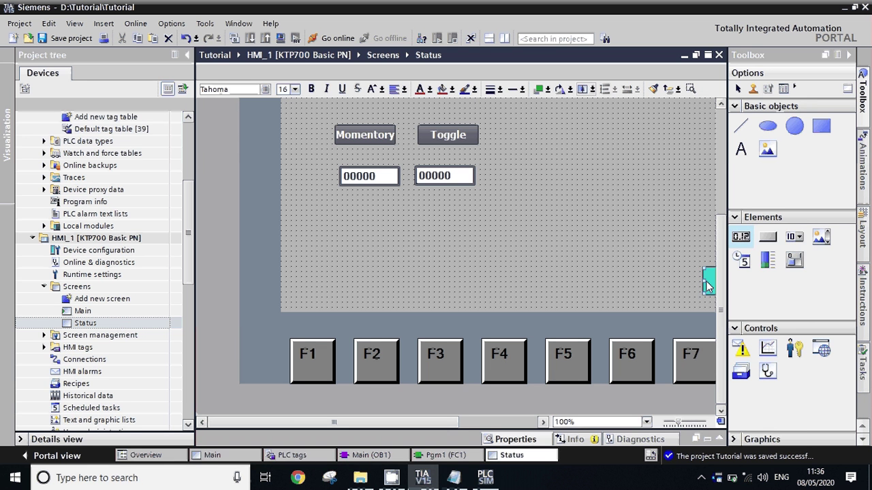
left_click(708, 286)
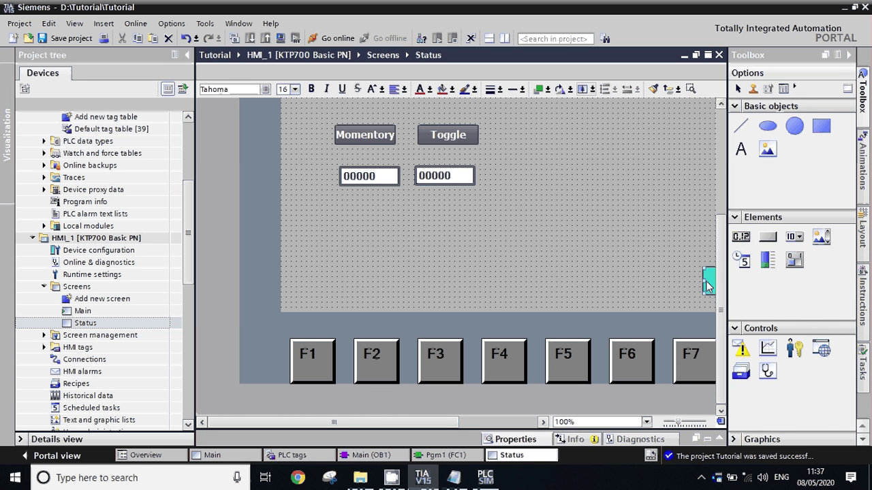
left_click_drag(708, 286, 303, 285)
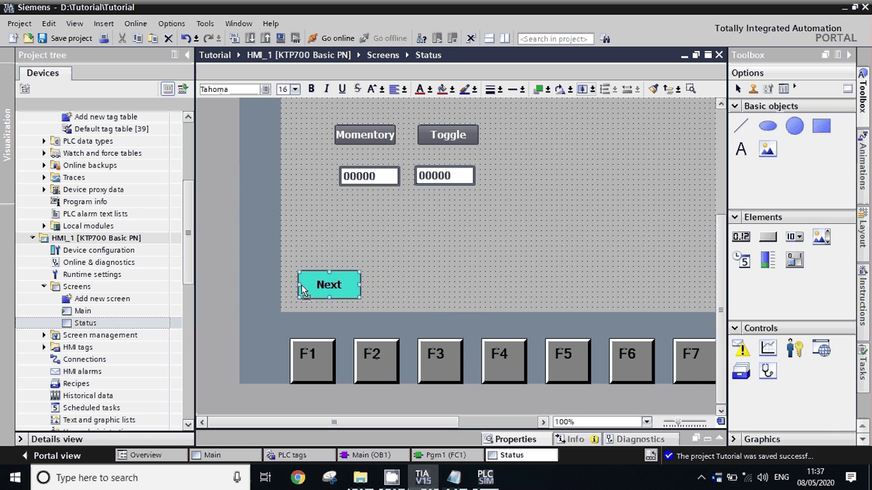
- Change the label of the copied Next button on the Status screen to Back
double_click(347, 286)
type("Back")
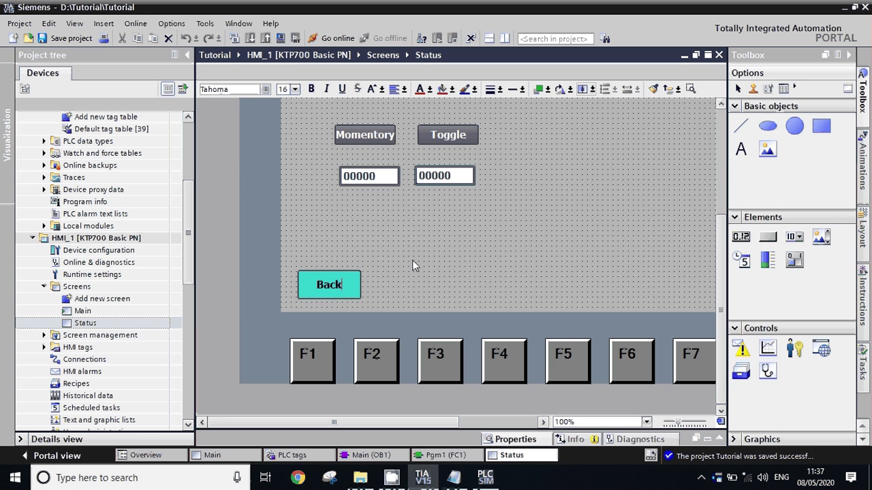
key("Return")
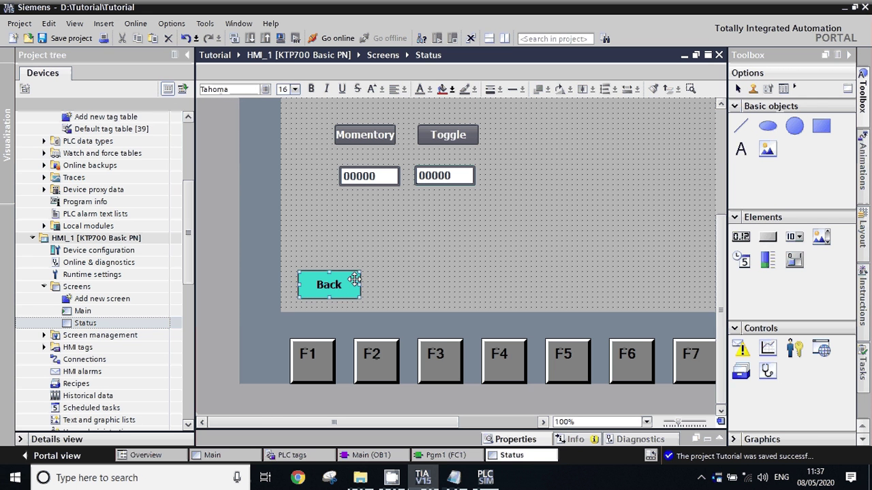
- Set the Back button's Press event to activate the Main screen
left_click(720, 440)
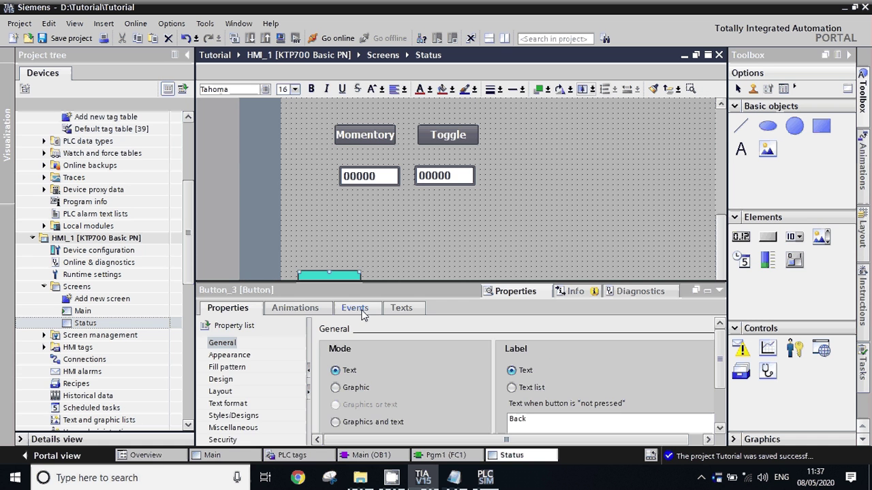
left_click(355, 308)
left_click(229, 355)
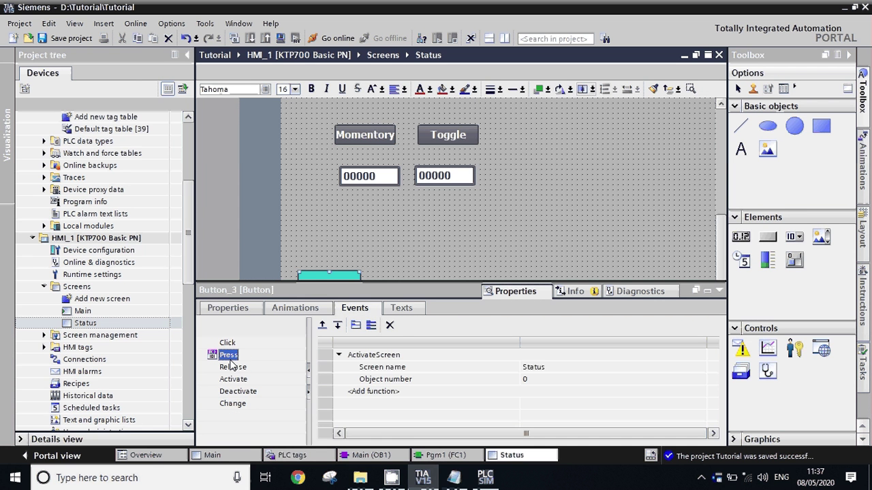
left_click(546, 371)
double_click(546, 377)
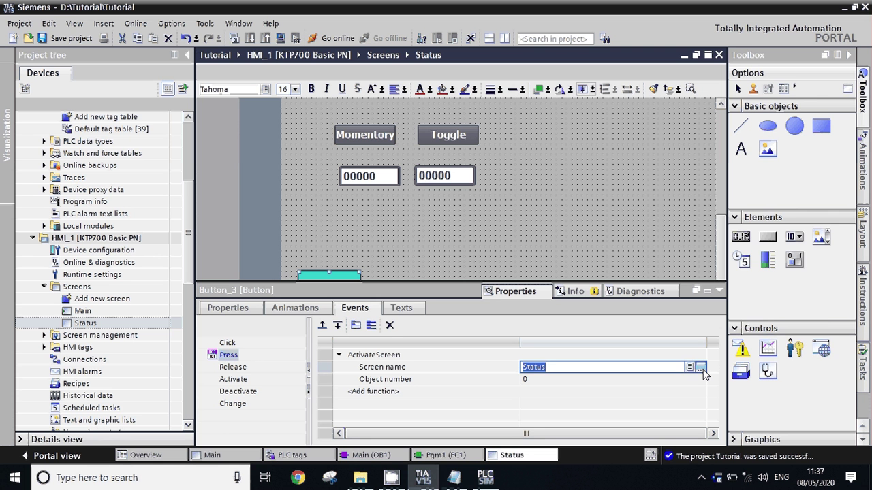
left_click(700, 367)
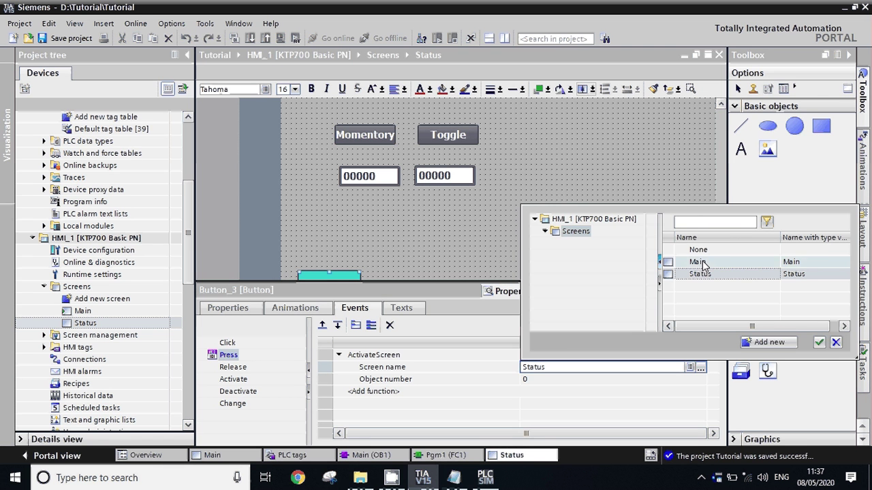
double_click(704, 266)
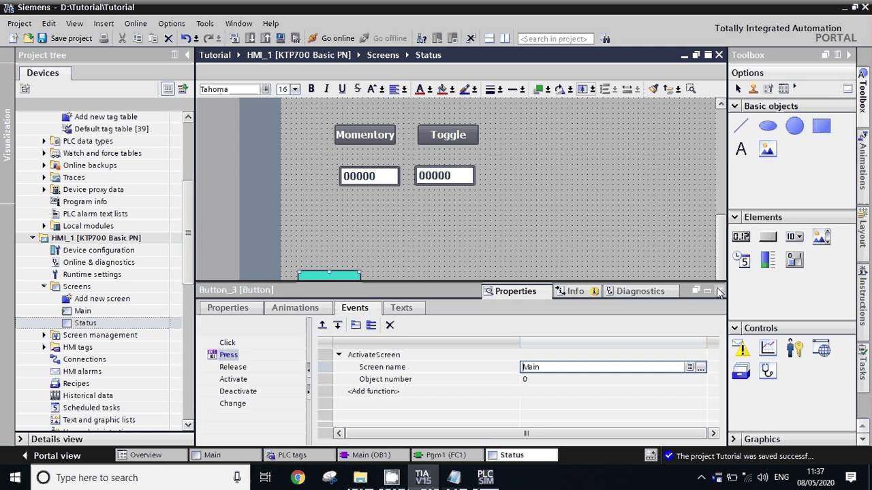
left_click(711, 290)
left_click(476, 293)
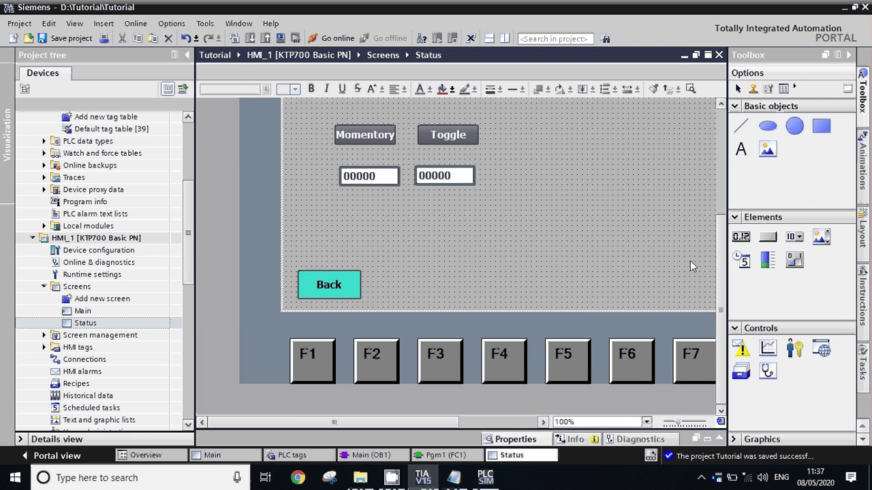
- Place a circle on the Status screen beside the Toggle button
left_click_drag(722, 253, 720, 208)
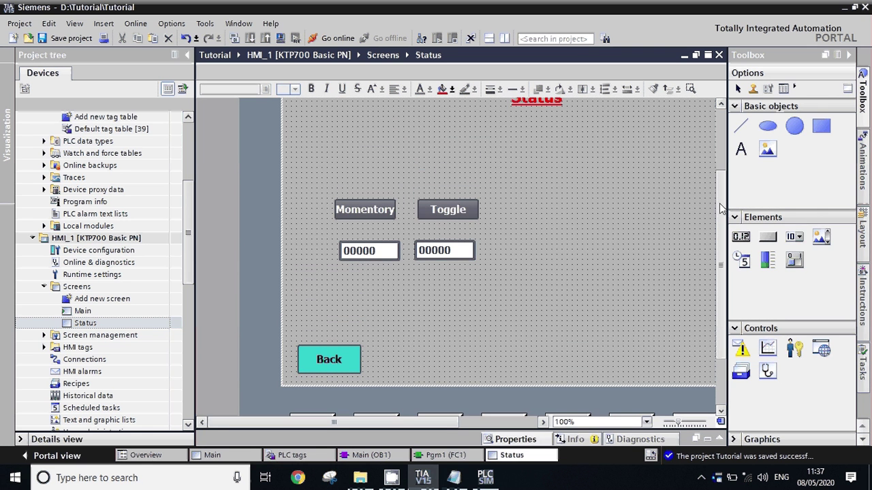
left_click(794, 129)
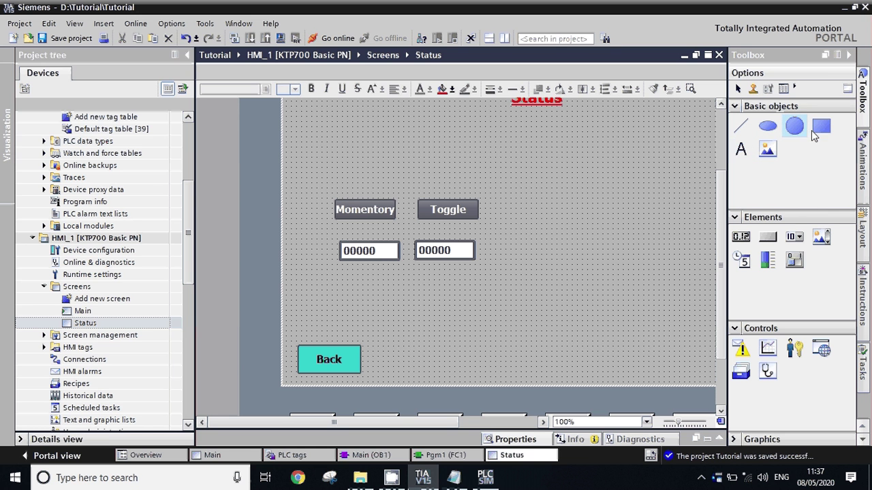
left_click(530, 208)
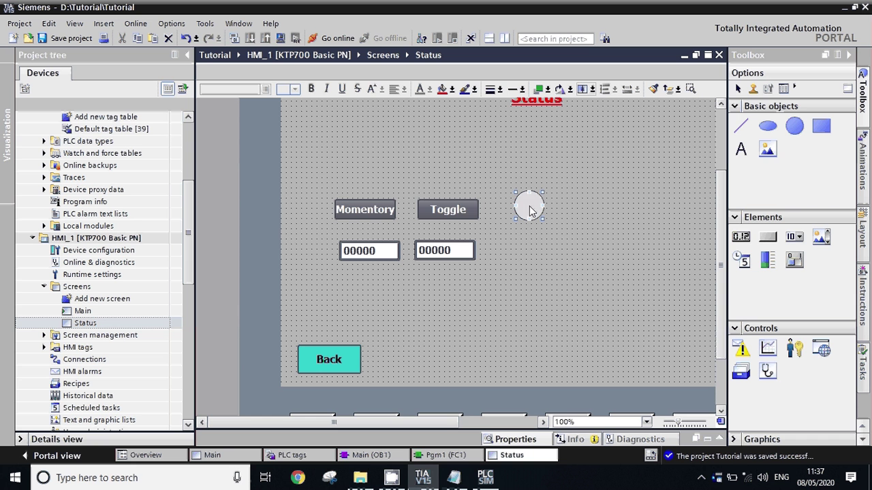
- Add an Appearance animation to the circle and link it to the PLC tag Tag_2 from the default tag table
left_click(720, 441)
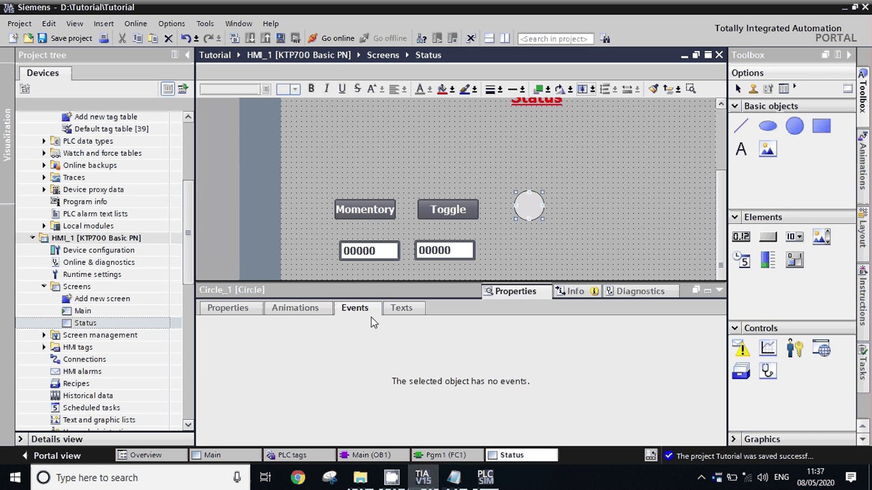
left_click(304, 310)
double_click(264, 366)
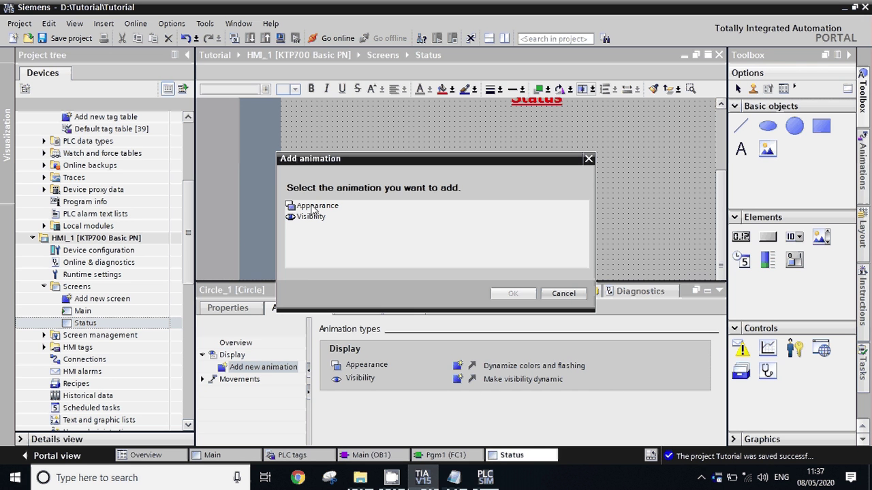
double_click(315, 205)
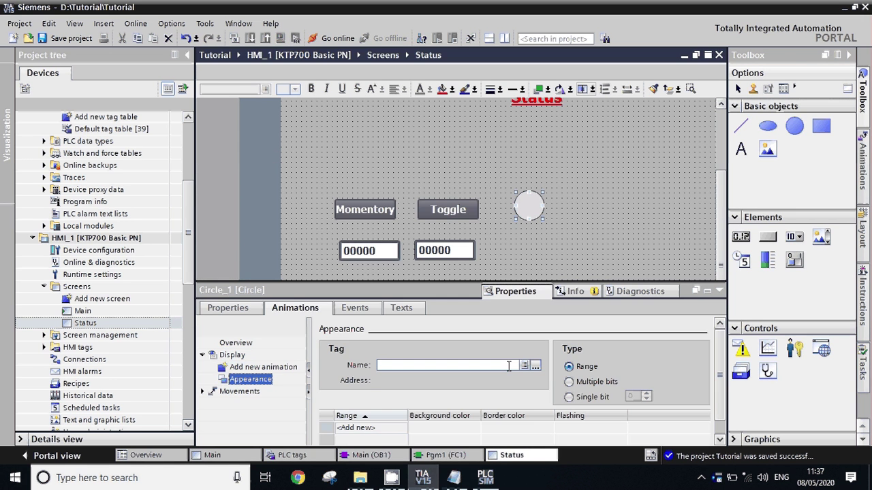
left_click(536, 366)
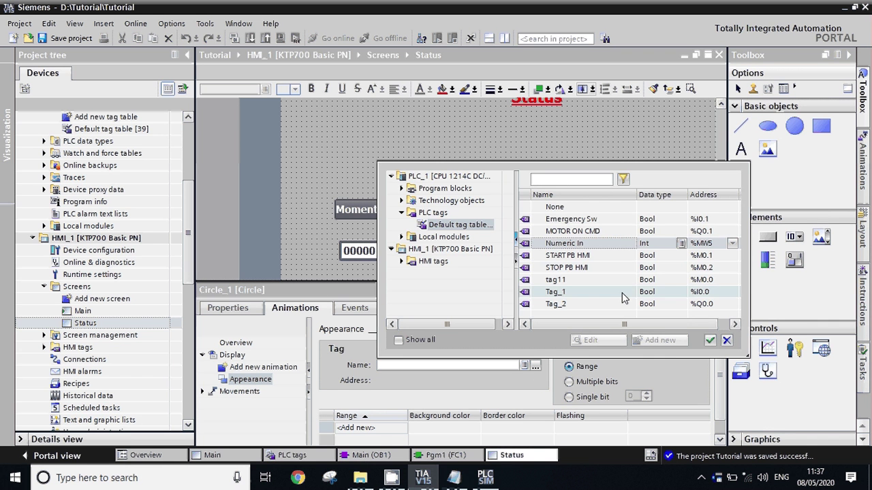
left_click(614, 308)
double_click(615, 305)
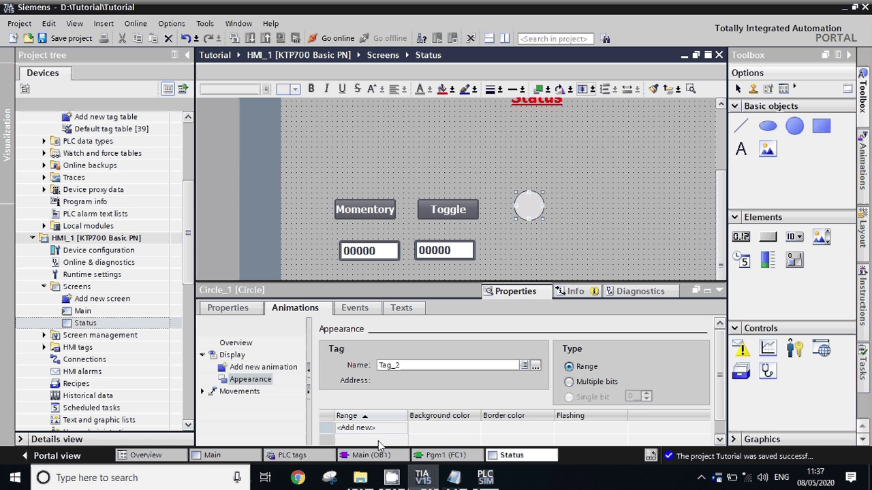
- Add ranges 0 and 1 to the circle's Appearance animation and set range 1's background color to green (0, 255, 0)
left_click(368, 434)
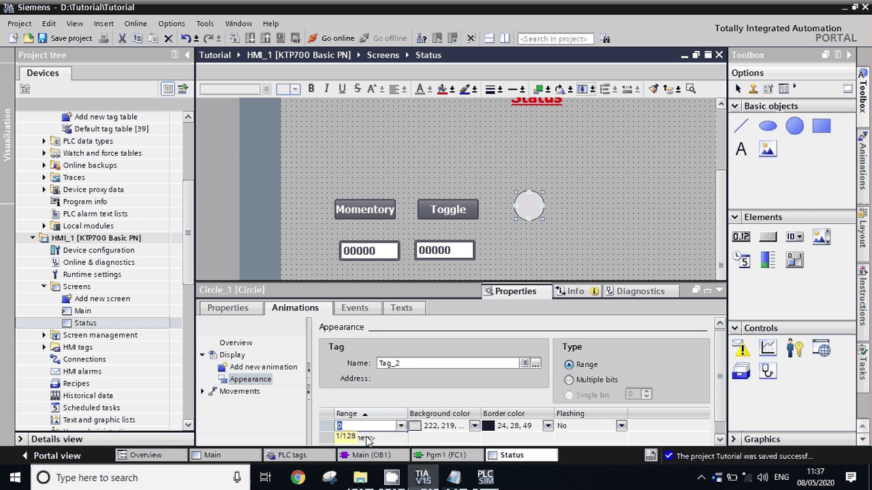
left_click(368, 438)
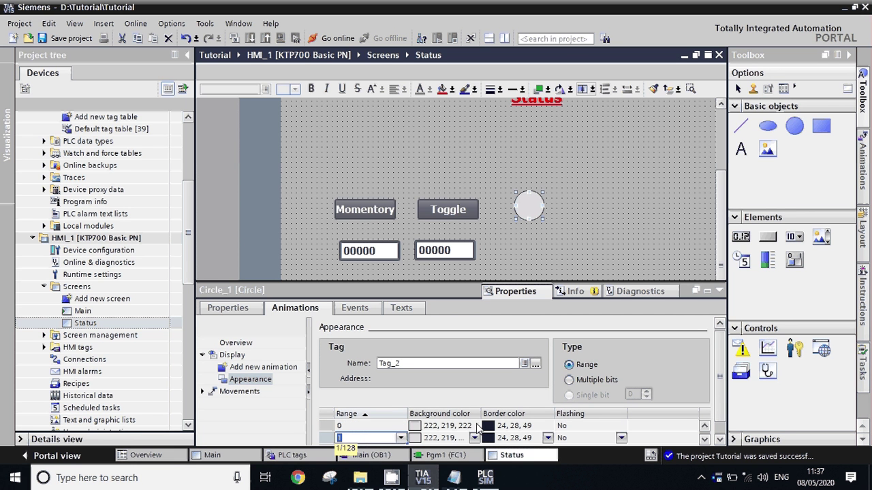
left_click(476, 439)
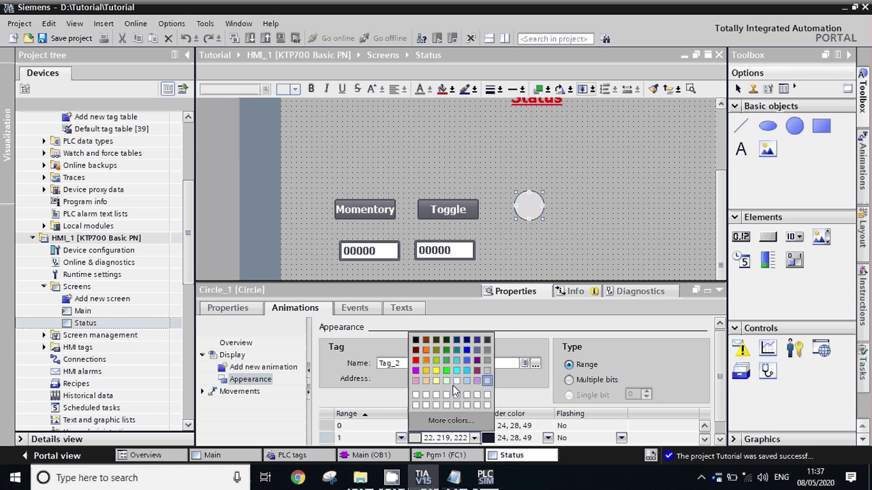
left_click(446, 372)
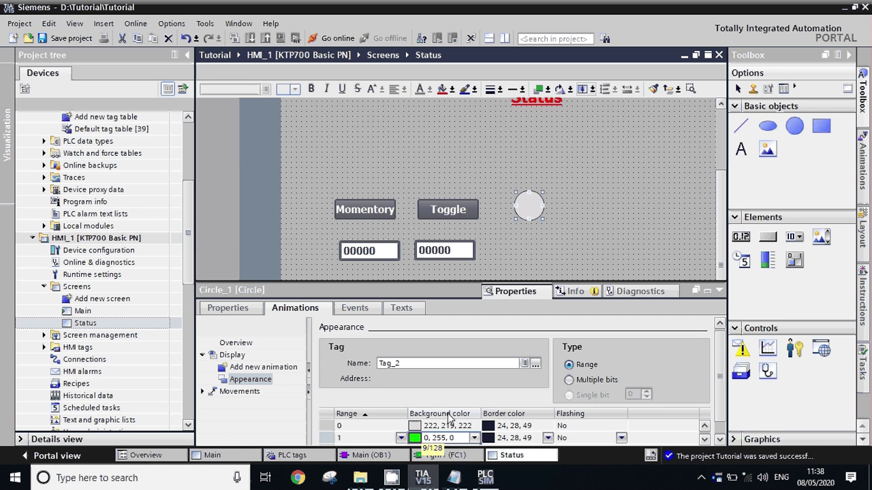
left_click(718, 291)
left_click(622, 299)
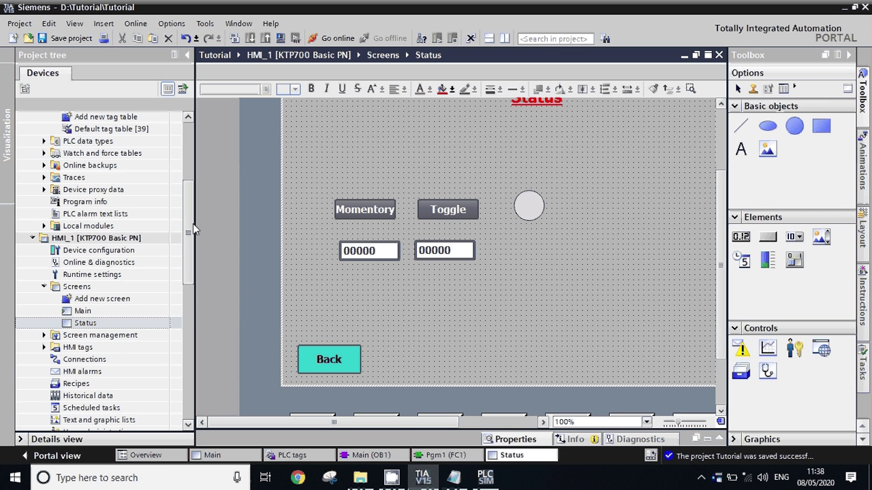
- Save the project and go online with PLC_1
key("ctrl+s")
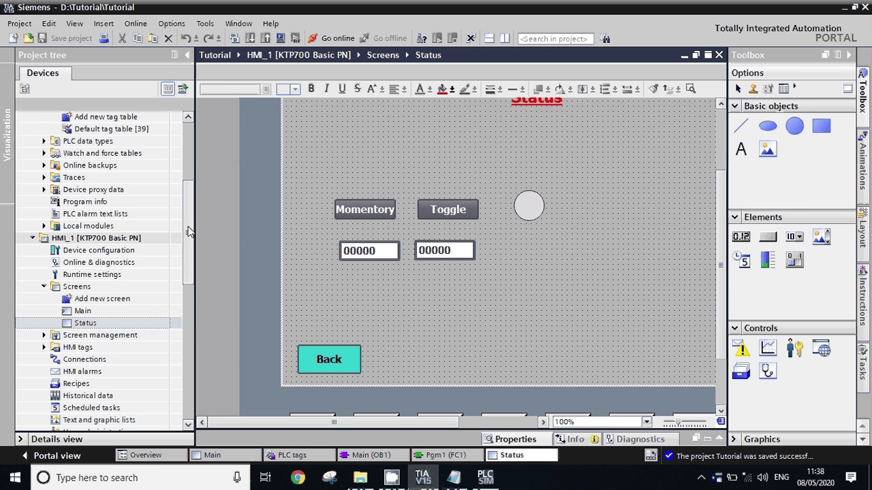
scroll(191, 232, "up", 5)
left_click(114, 153)
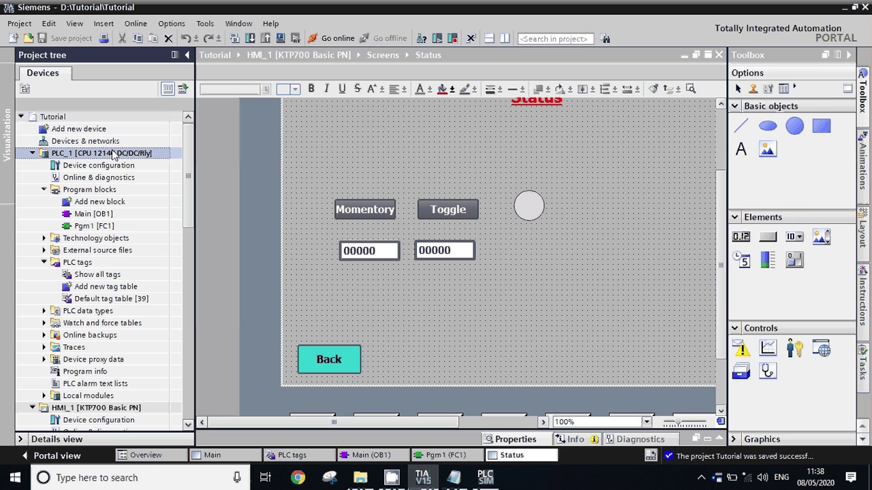
left_click(332, 38)
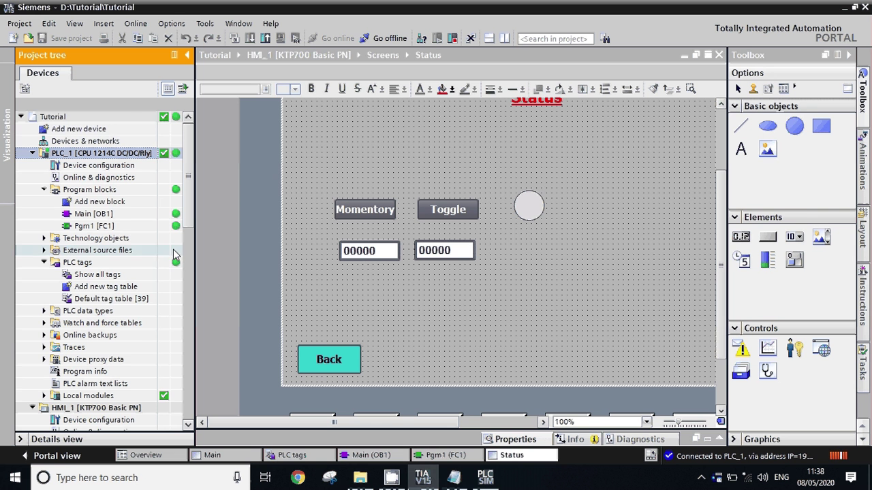
- Compile HMI_1 and start its runtime simulation
left_click_drag(189, 217, 190, 309)
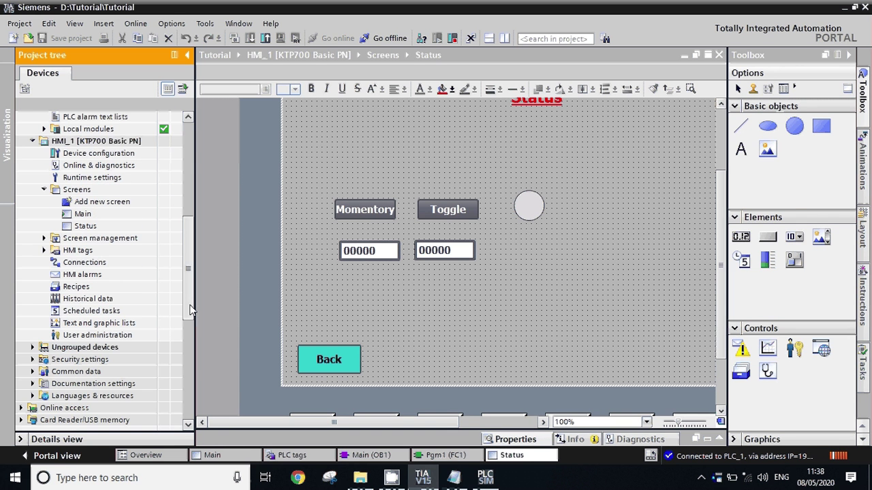
left_click(95, 142)
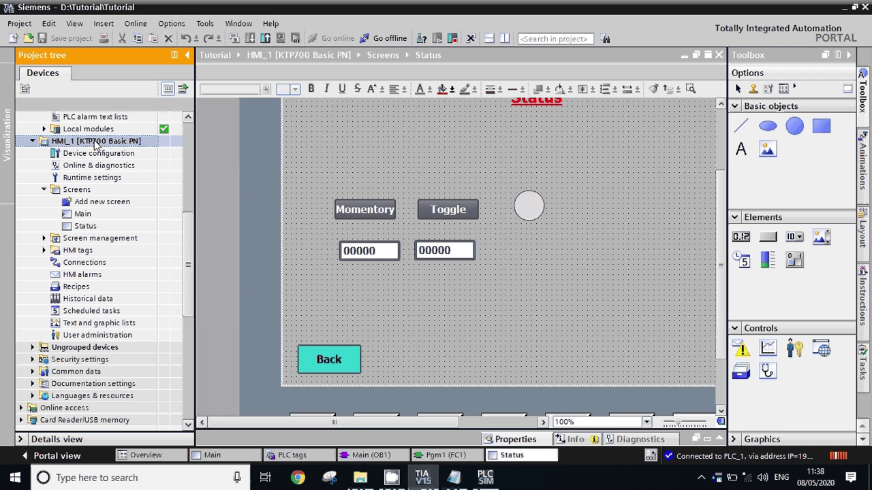
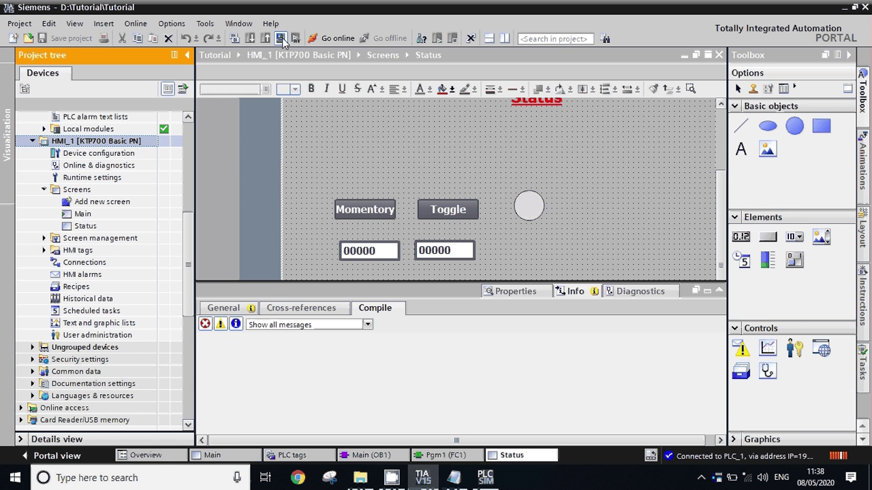
left_click(280, 39)
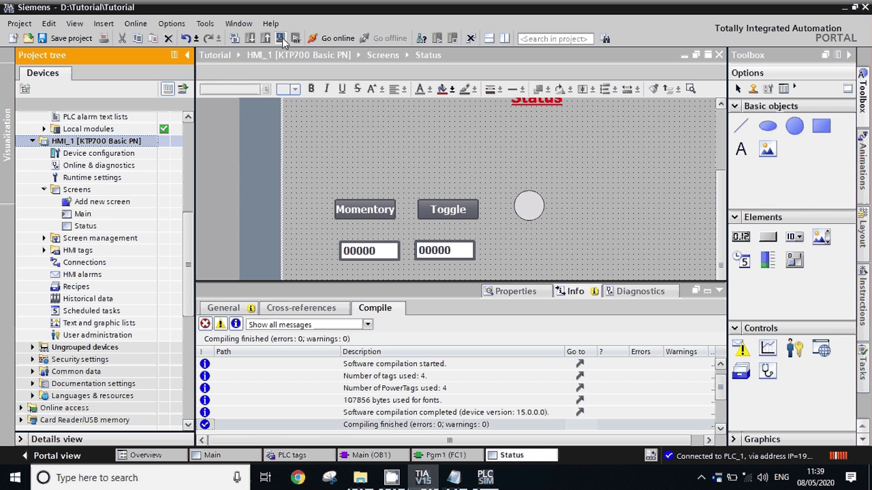
left_click(282, 39)
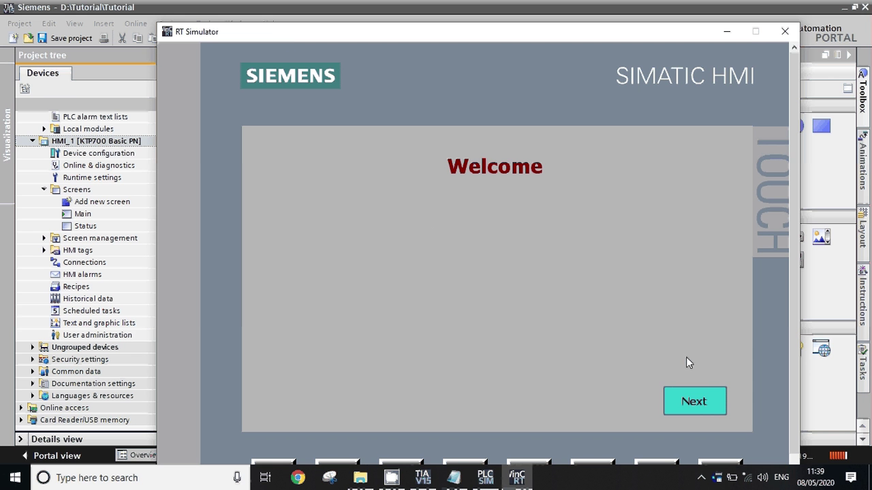
- Go to the Status screen in the HMI simulation, test the Momentory button, and close the simulator
left_click(687, 407)
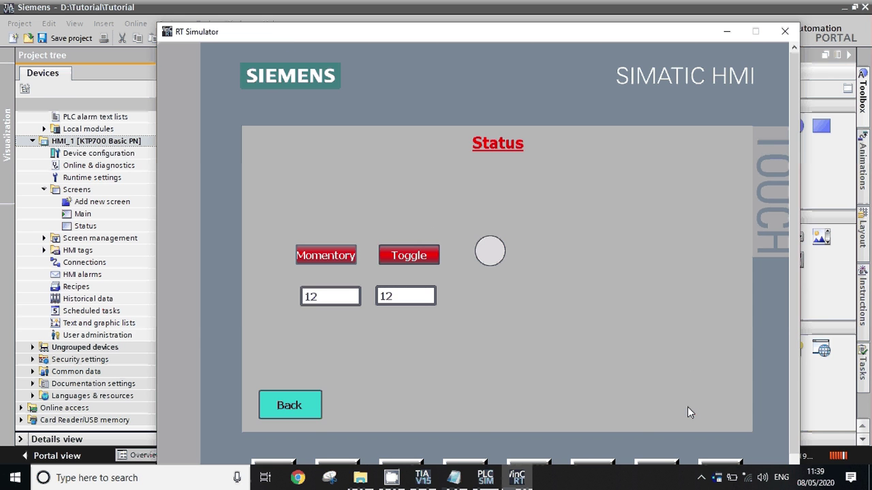
left_click(322, 258)
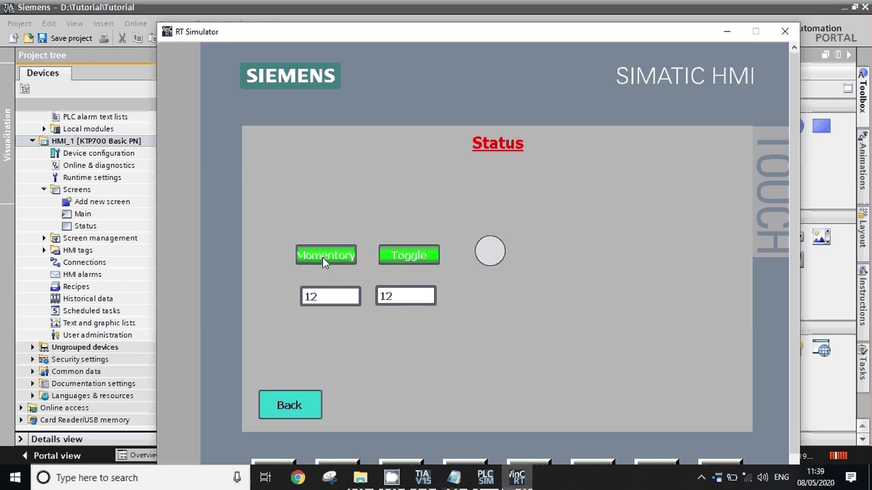
left_click(323, 257)
left_click(322, 257)
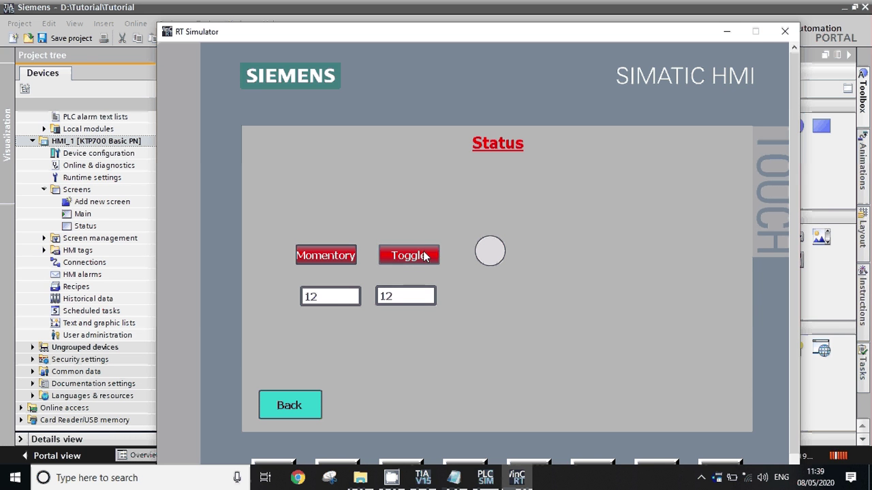
left_click(783, 32)
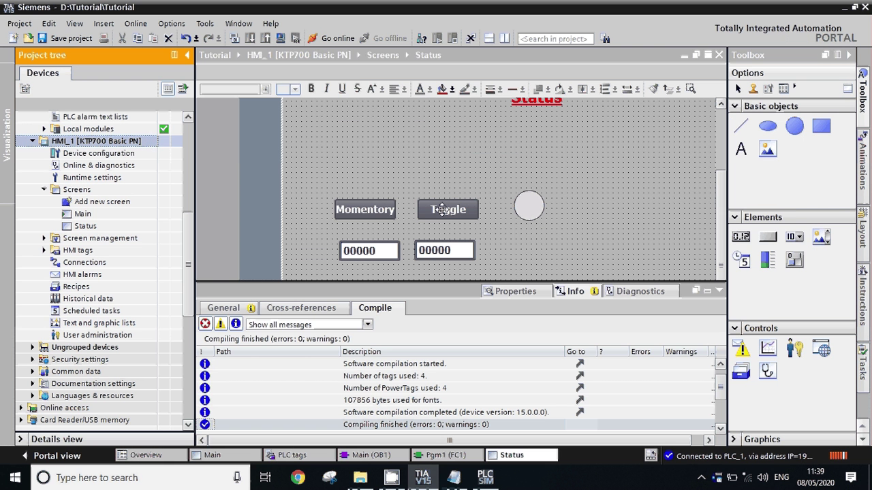
- Assign a different tag to the Toggle button's Appearance animation and save the project
left_click(443, 210)
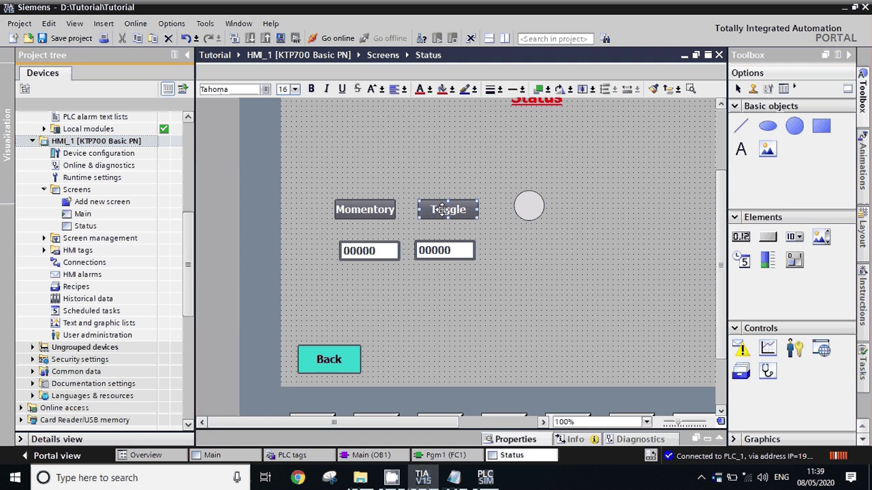
left_click(720, 441)
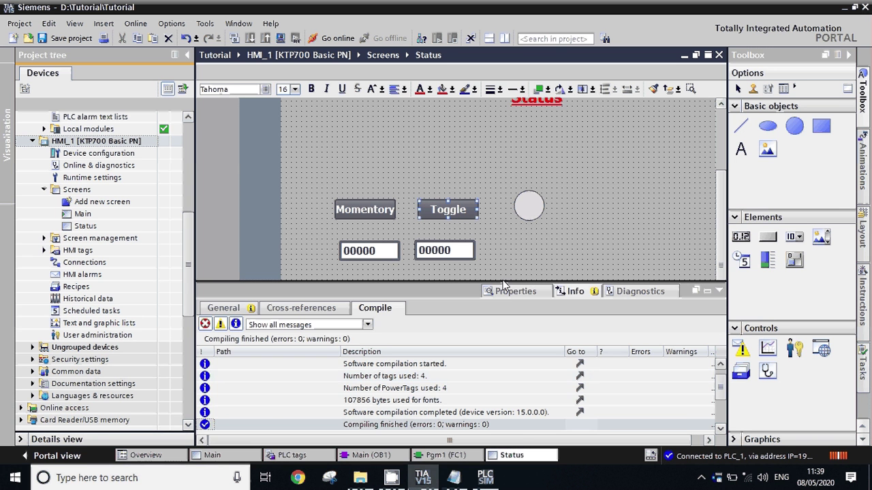
left_click(505, 293)
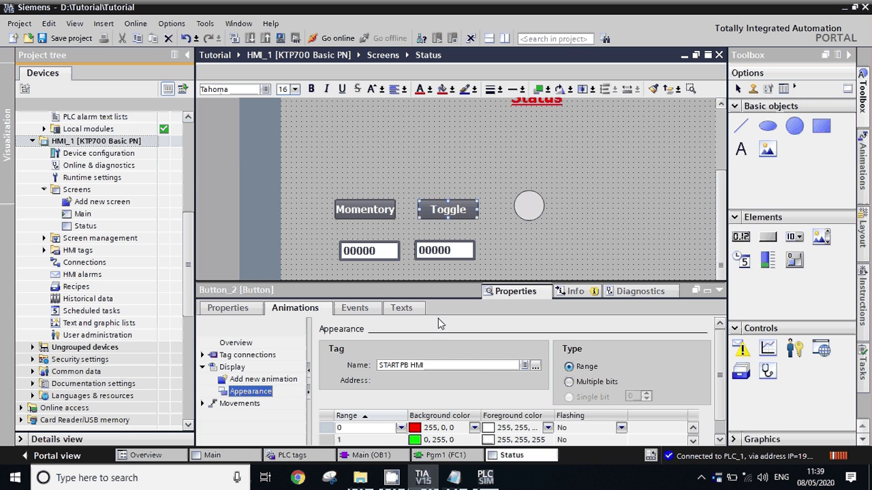
left_click(536, 367)
key("Escape")
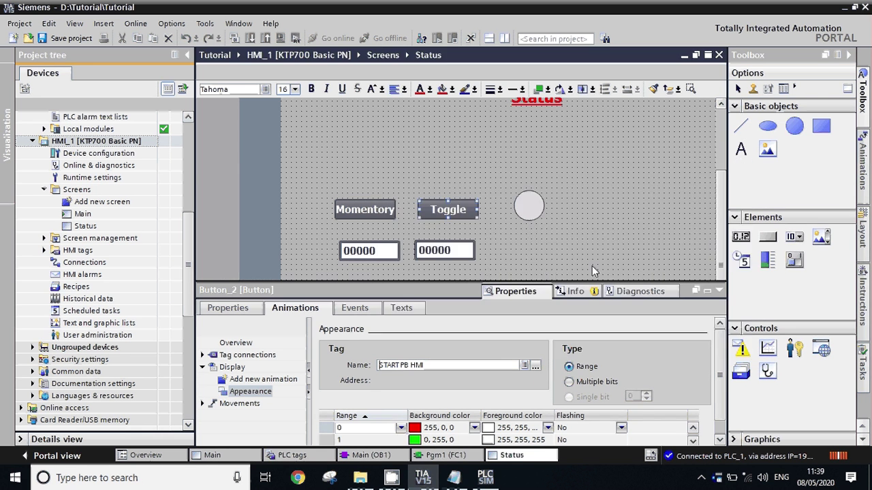
left_click(722, 290)
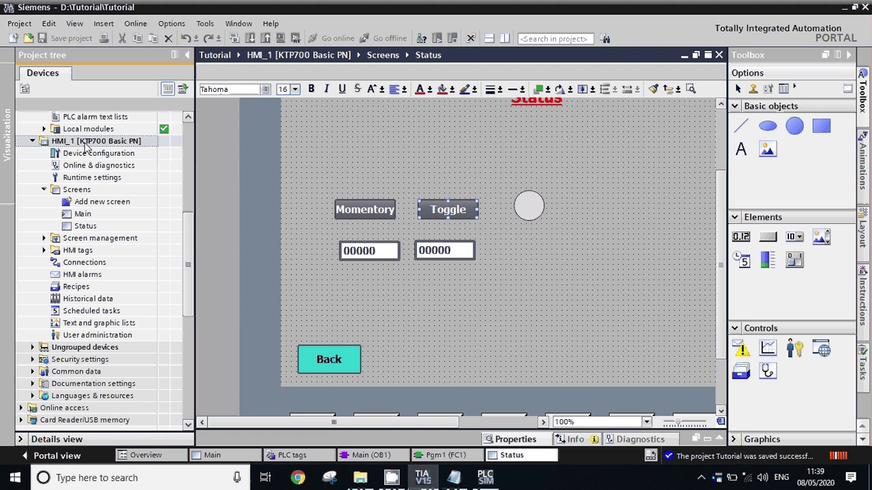
- Restart the HMI_1 simulation and test the Momentory button on the Status screen
left_click(113, 141)
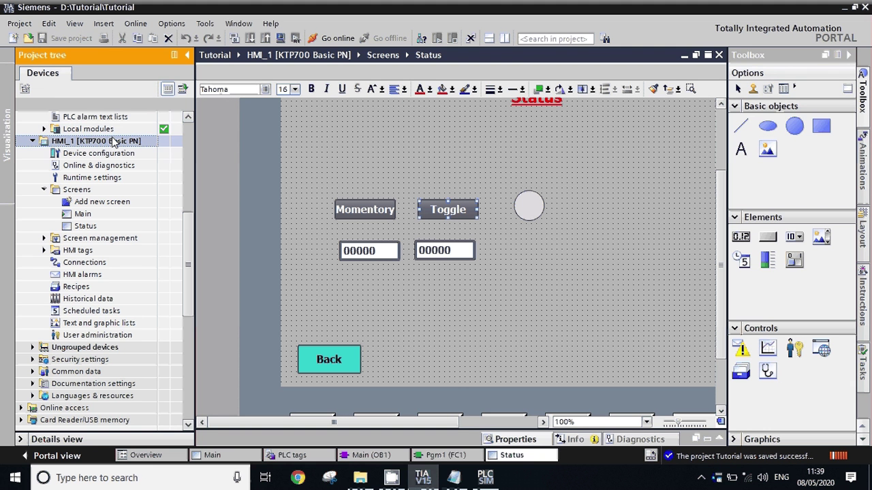
left_click(278, 39)
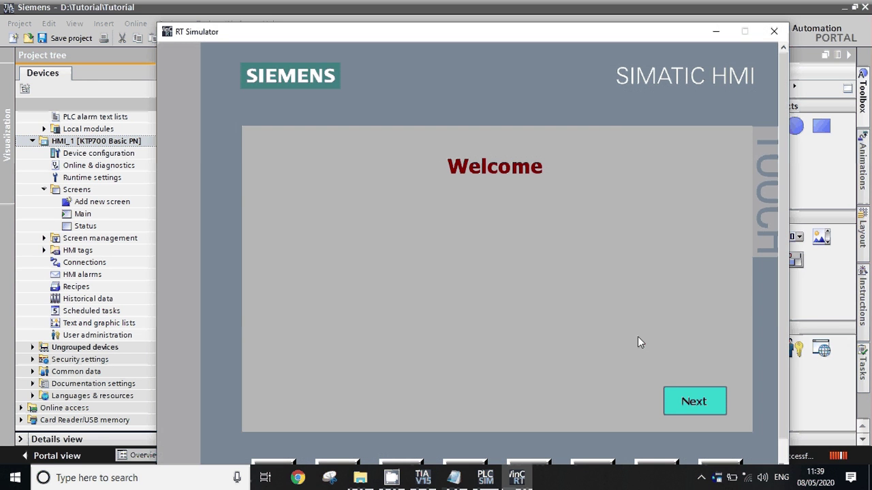
left_click(681, 400)
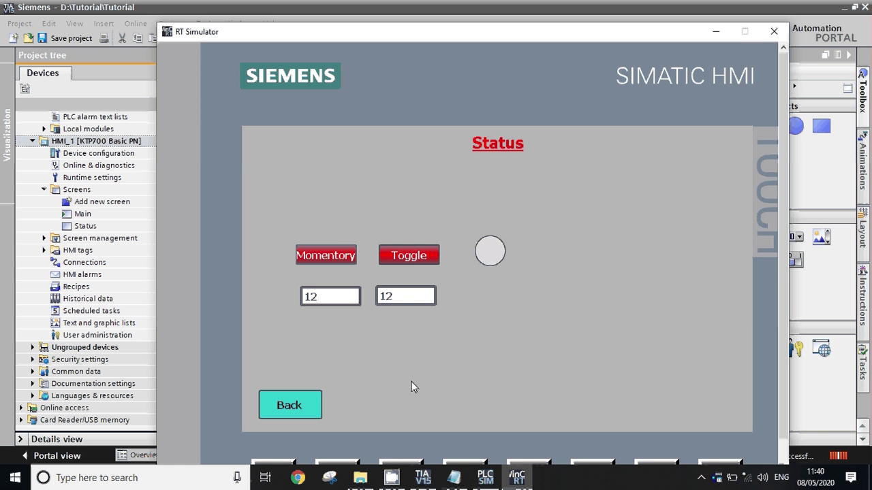
left_click(341, 255)
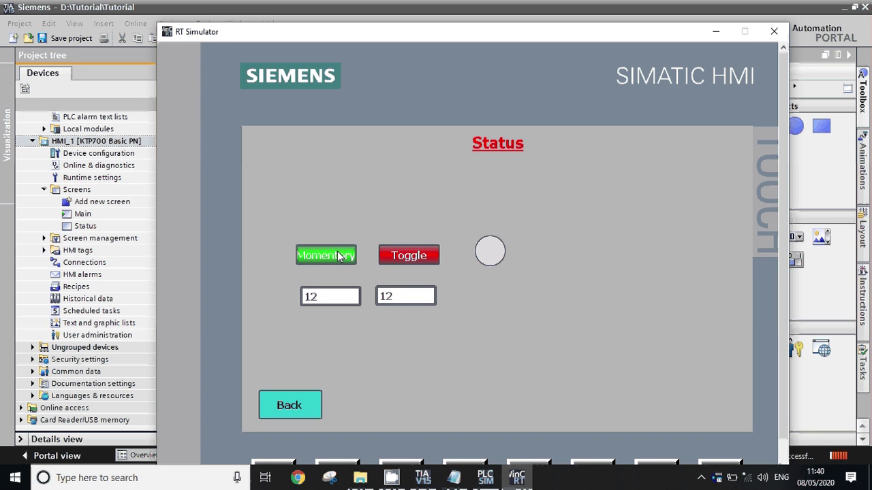
left_click_drag(337, 257, 338, 255)
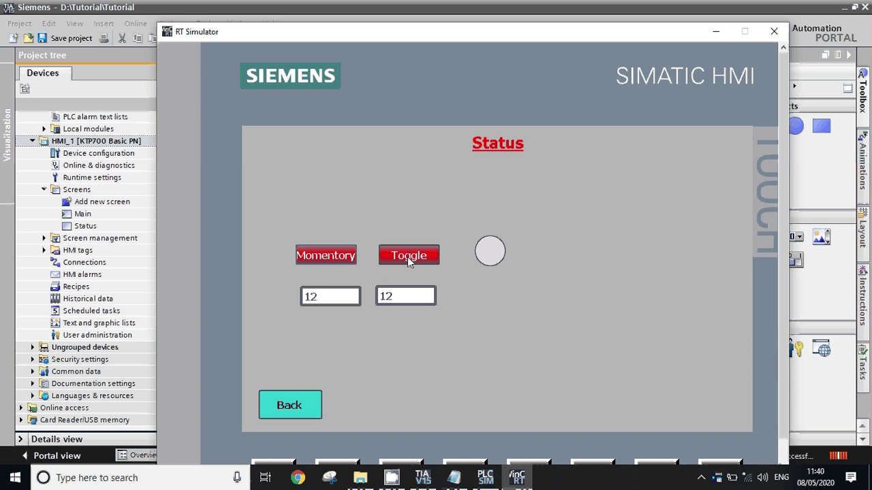
- Switch the Toggle button on and off, and enter 56 in the I/O field below the Momentory button
left_click(408, 262)
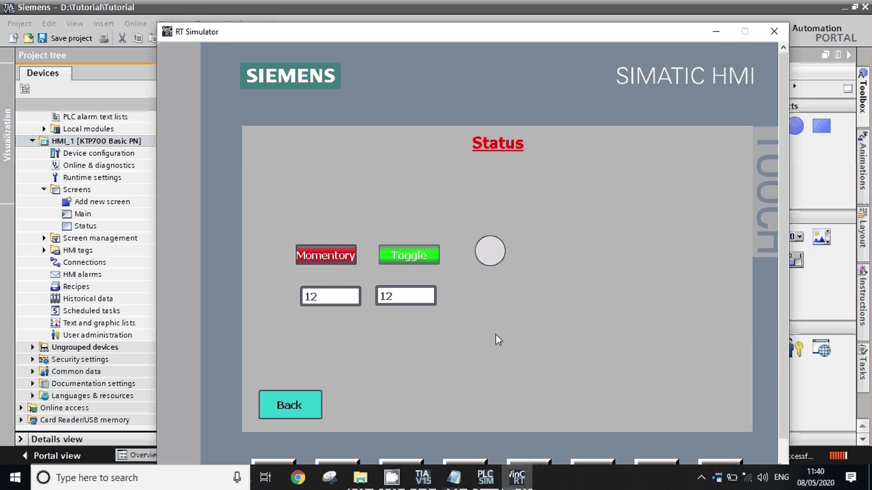
left_click(423, 258)
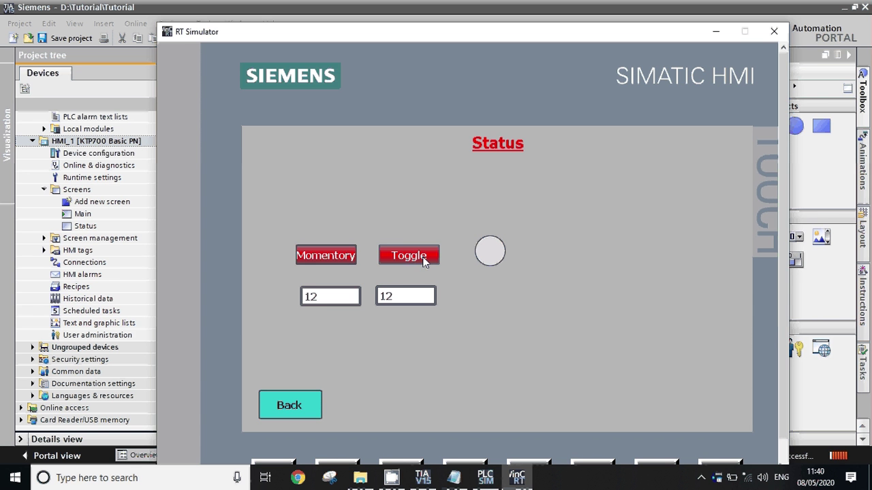
left_click(327, 296)
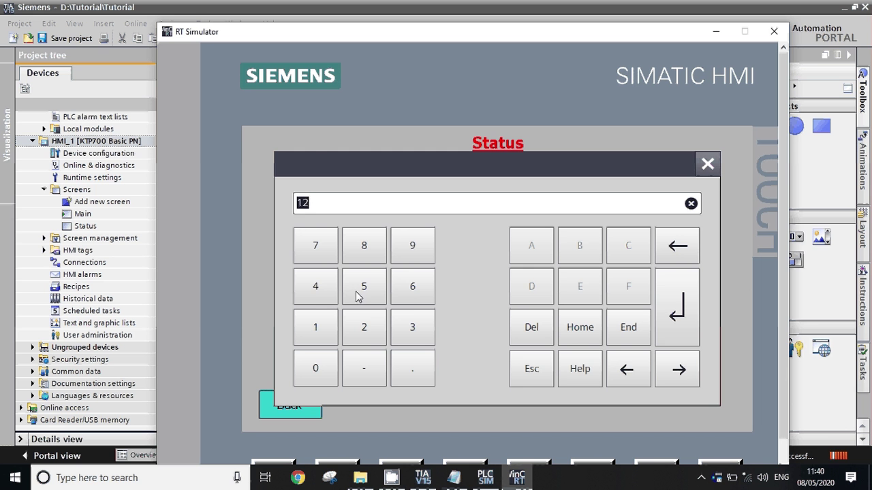
left_click(357, 296)
left_click(411, 303)
left_click(673, 300)
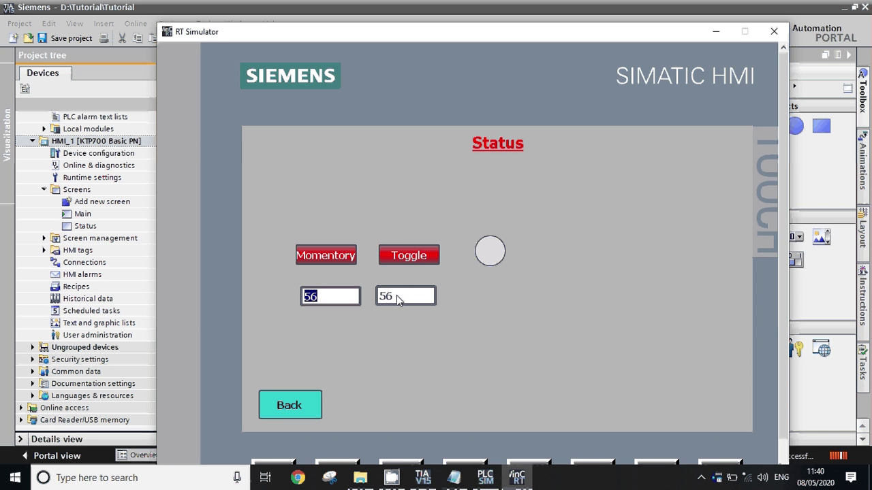
- Retest the Momentory button and switch the Toggle button on and off again on the simulated Status screen
left_click(332, 257)
left_click(332, 257)
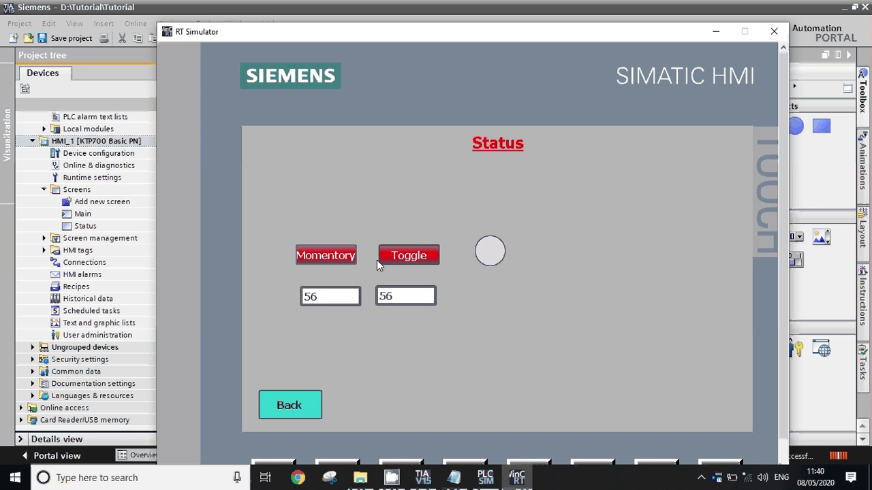
left_click(401, 258)
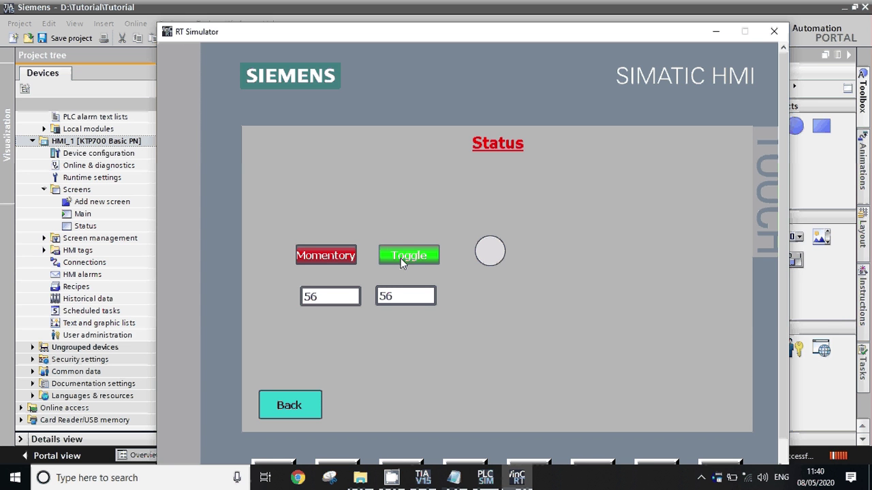
left_click(401, 258)
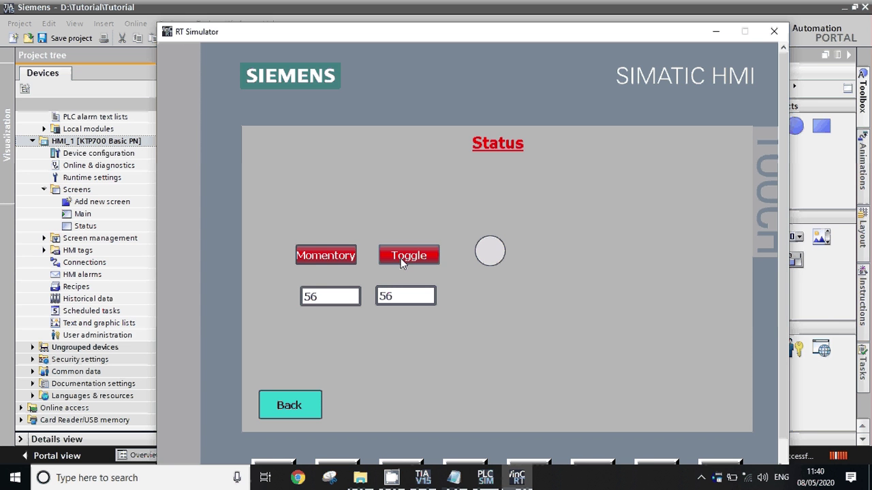
left_click(306, 258)
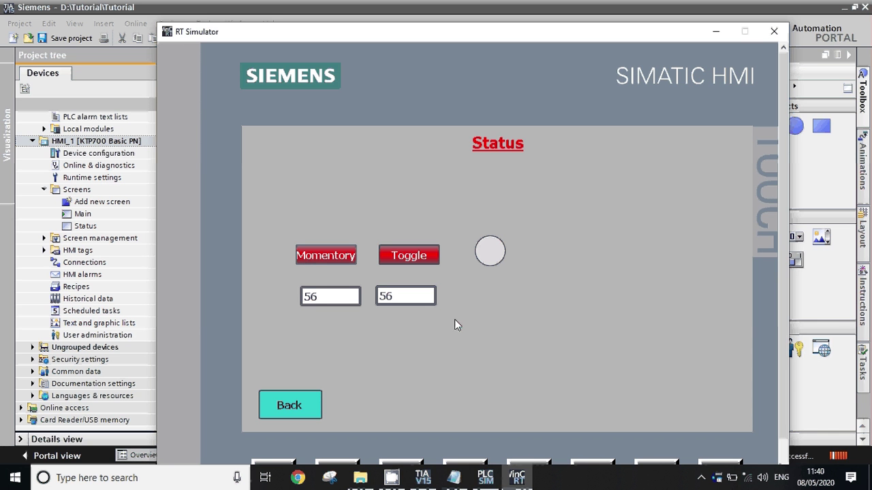